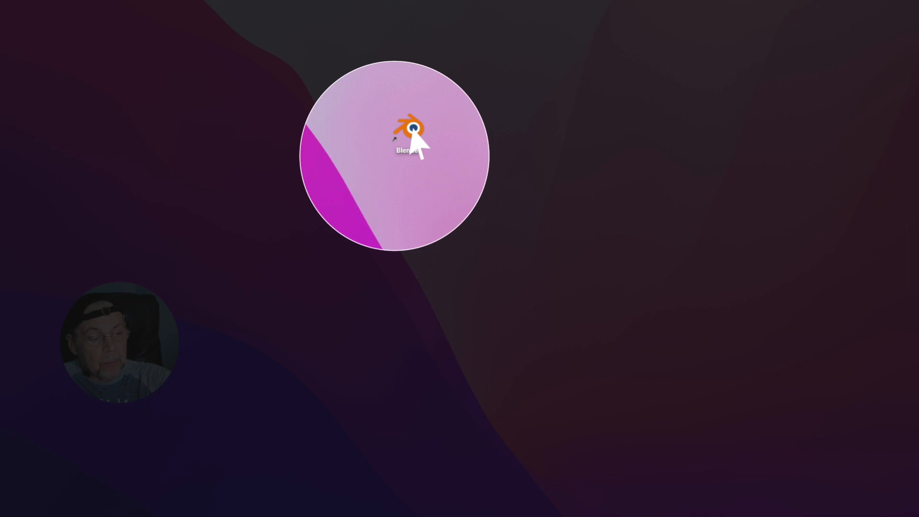
Launch Blender with a new 2D Animation file and choose the Pencil brush for drawing.
double_click(410, 128)
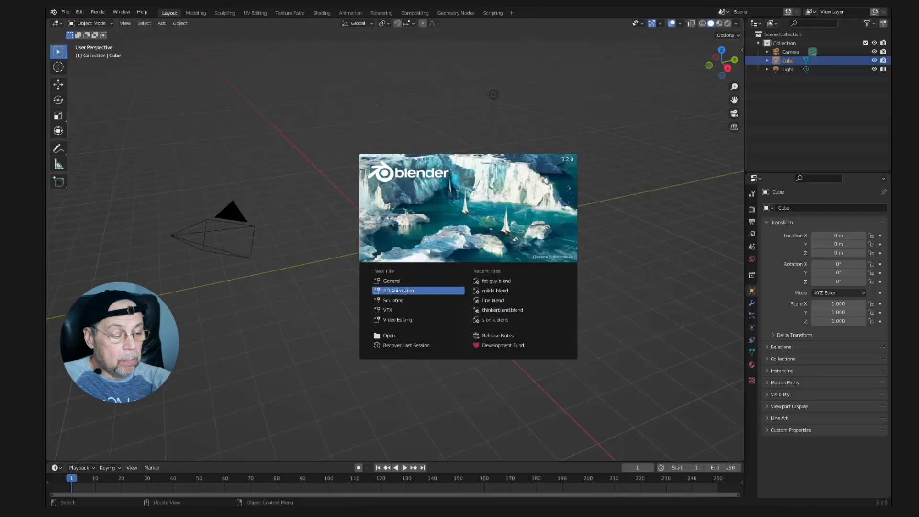
click(403, 294)
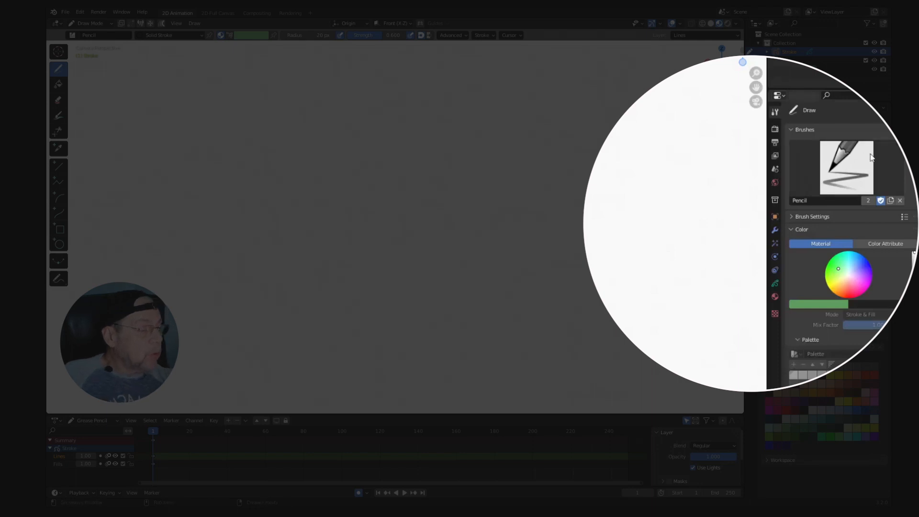
click(850, 167)
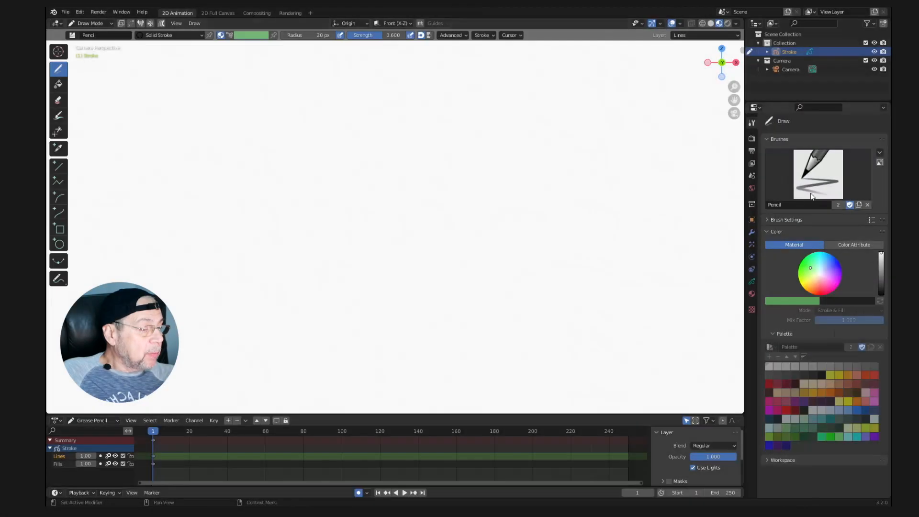
click(816, 182)
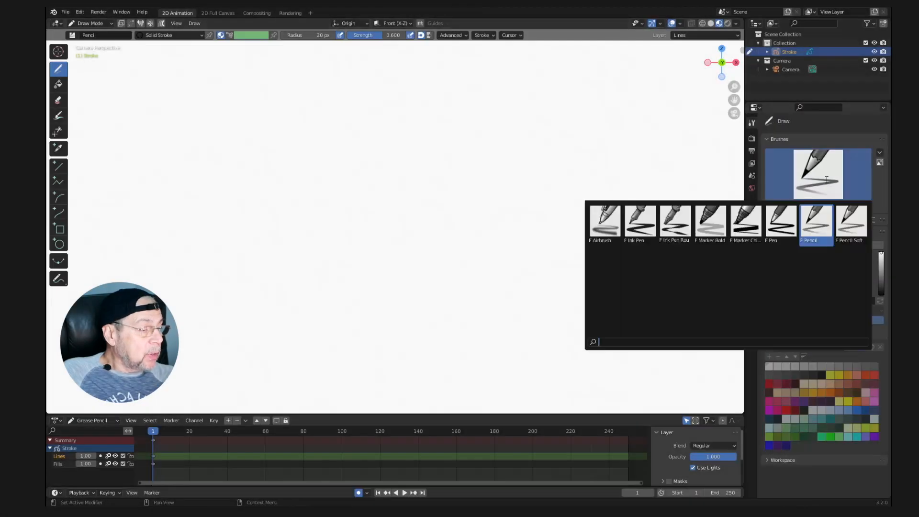
click(815, 226)
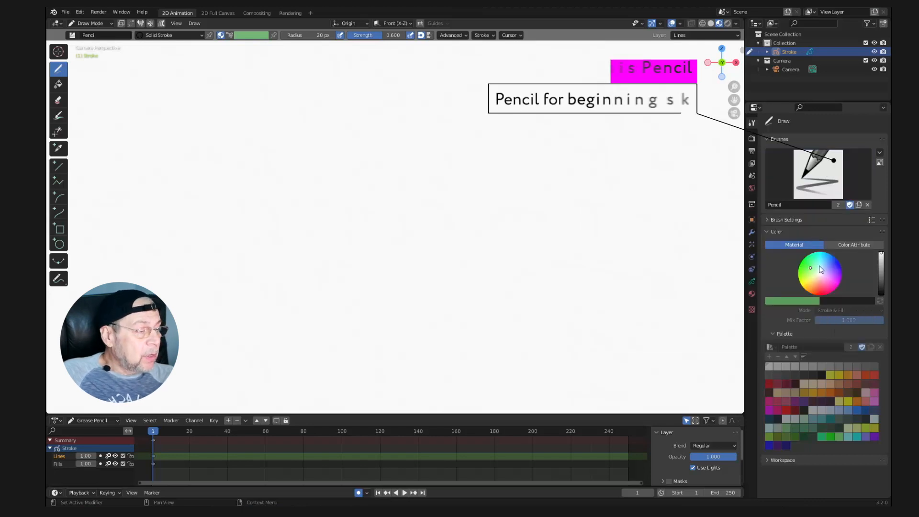
Roughly sketch a walking horse's body in profile, with neck, back, belly, tail and legs, facing left.
drag(373, 153, 393, 212)
mouse_move(383, 110)
mouse_down()
mouse_move(474, 168)
mouse_move(421, 243)
mouse_up()
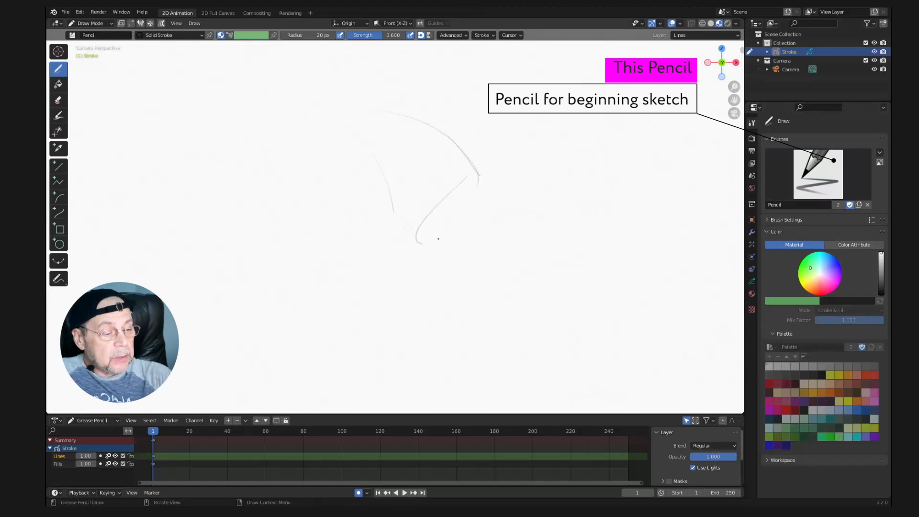
drag(528, 180, 606, 172)
mouse_move(530, 271)
mouse_down()
mouse_move(617, 223)
mouse_move(527, 279)
mouse_up()
drag(471, 342, 467, 385)
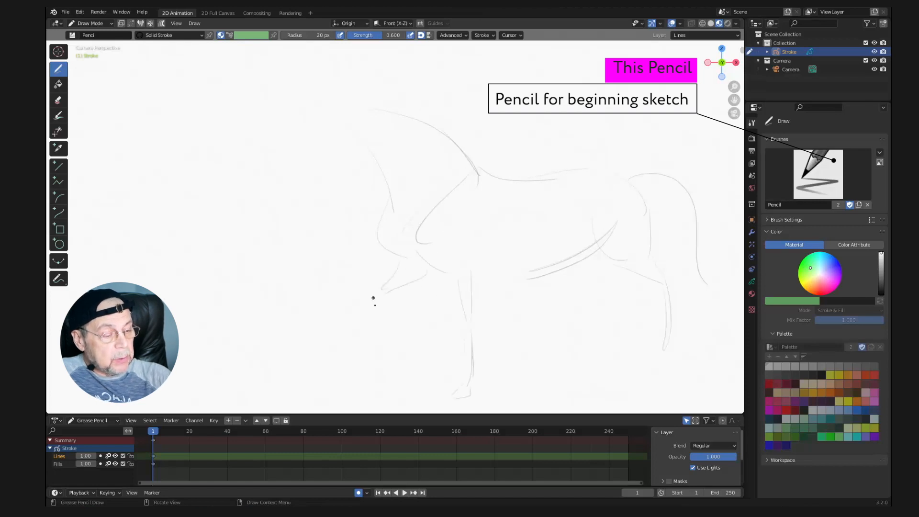
drag(390, 308, 474, 307)
drag(565, 259, 427, 247)
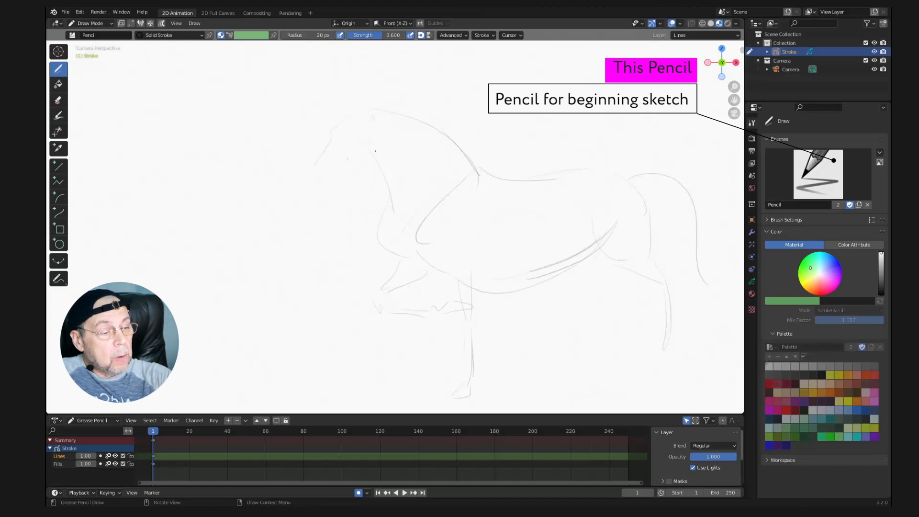
Sketch the horse's throat line and head, including the ears, eye, jaw and muzzle.
drag(368, 162, 397, 213)
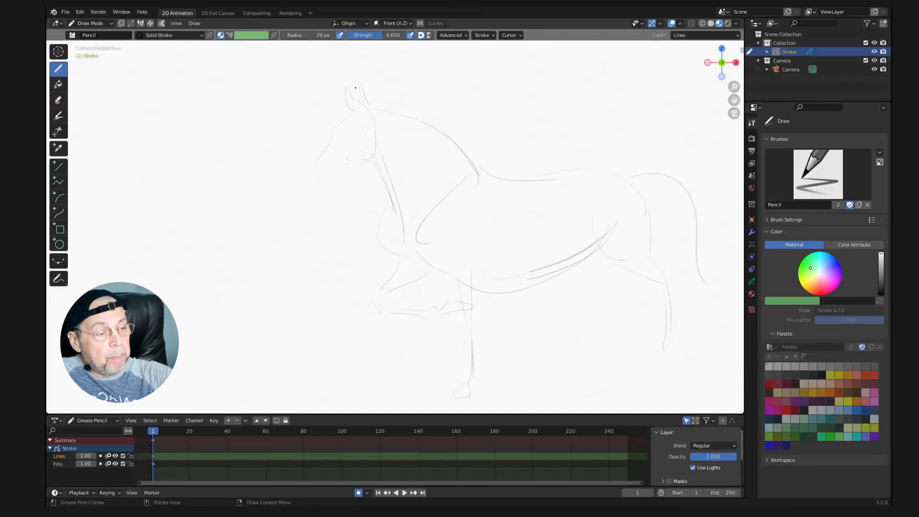
drag(356, 87, 371, 110)
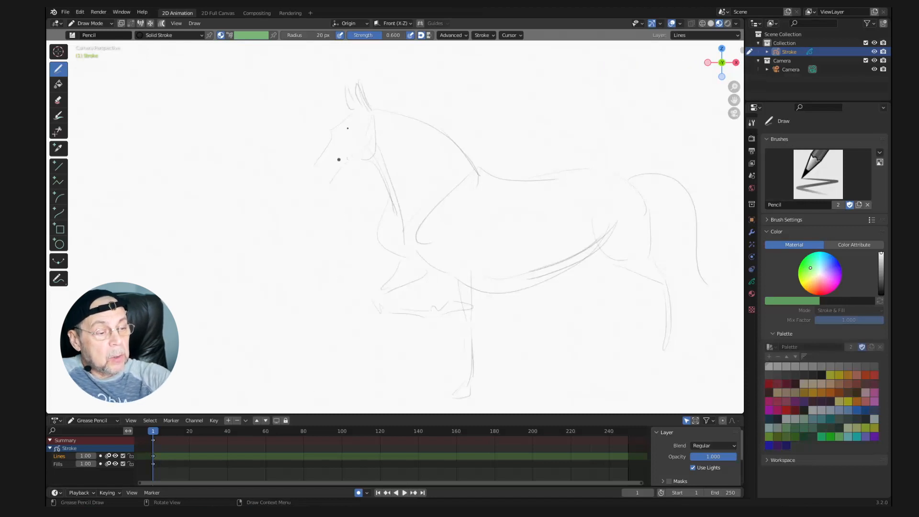
drag(309, 192, 332, 187)
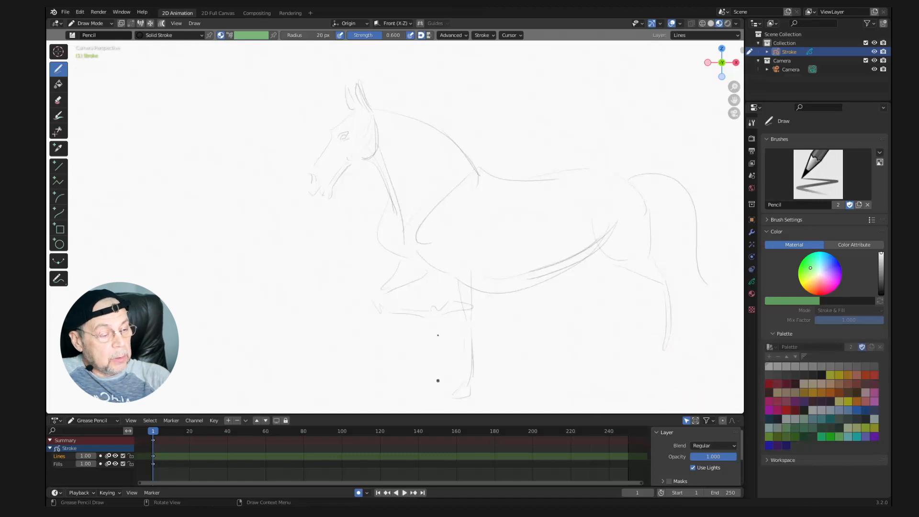
Reinforce the sketched chest, back and belly lines, and refine the standing hind leg down to its hoof.
mouse_move(422, 218)
mouse_down()
mouse_move(415, 261)
mouse_move(460, 177)
mouse_move(587, 175)
mouse_up()
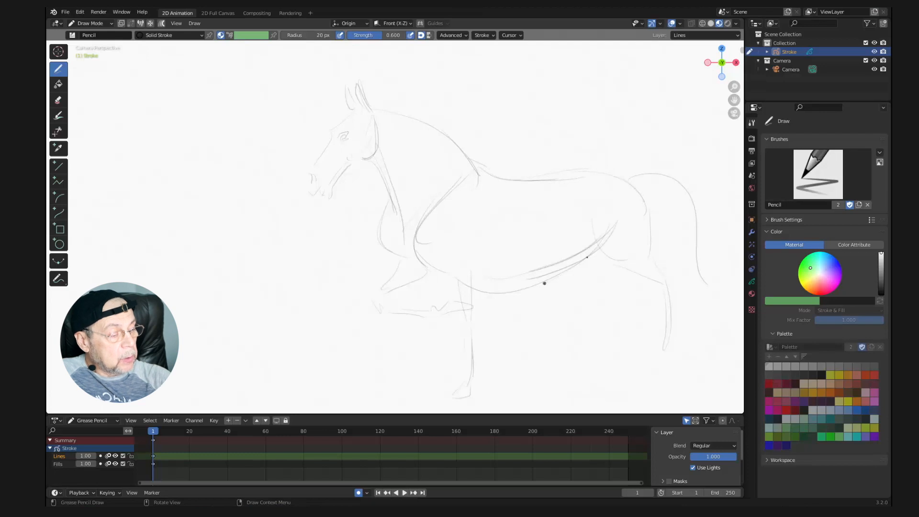
mouse_move(618, 263)
mouse_down()
mouse_move(656, 302)
mouse_move(662, 348)
mouse_up()
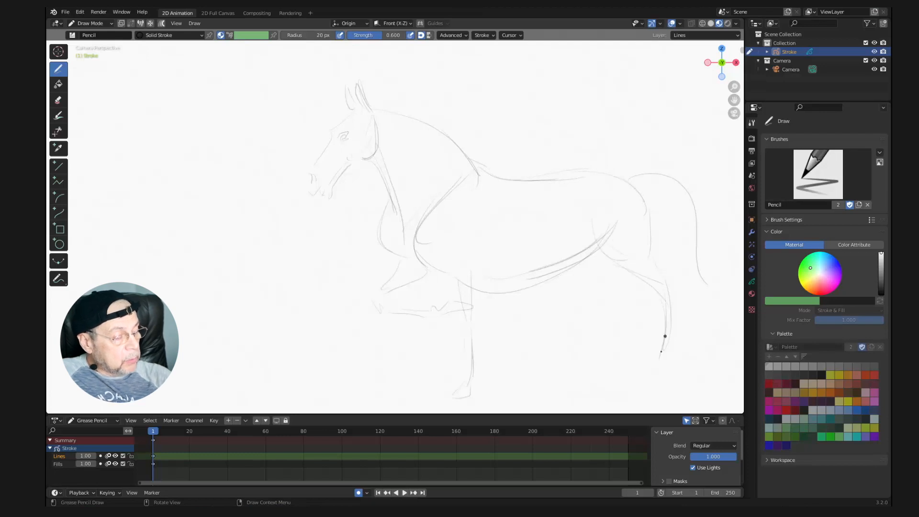
drag(651, 381, 664, 379)
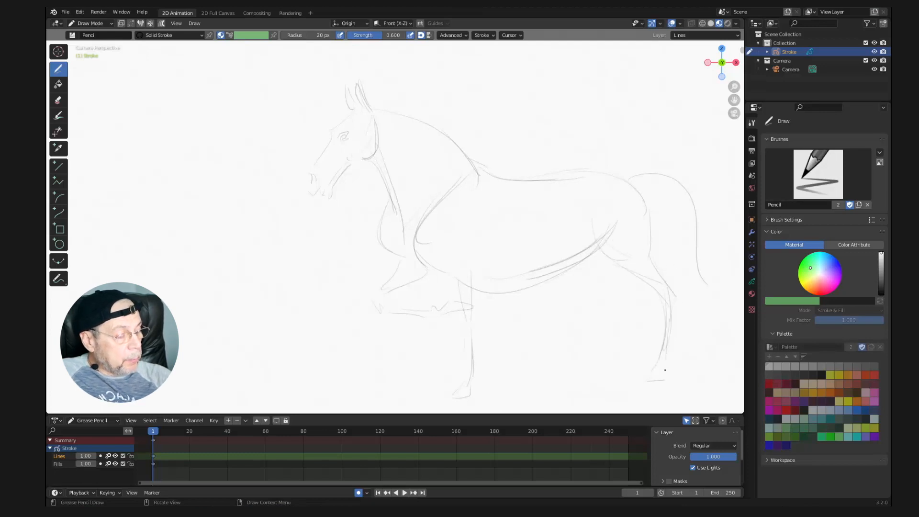
drag(651, 377, 665, 384)
Sketch the raised hind leg under the belly and strengthen the lower chest line.
drag(592, 251, 622, 281)
drag(557, 309, 582, 297)
drag(566, 258, 611, 282)
mouse_move(555, 310)
mouse_down()
mouse_move(543, 334)
mouse_move(621, 281)
mouse_up()
mouse_move(560, 271)
mouse_down()
mouse_move(588, 284)
mouse_move(620, 258)
mouse_move(550, 284)
mouse_up()
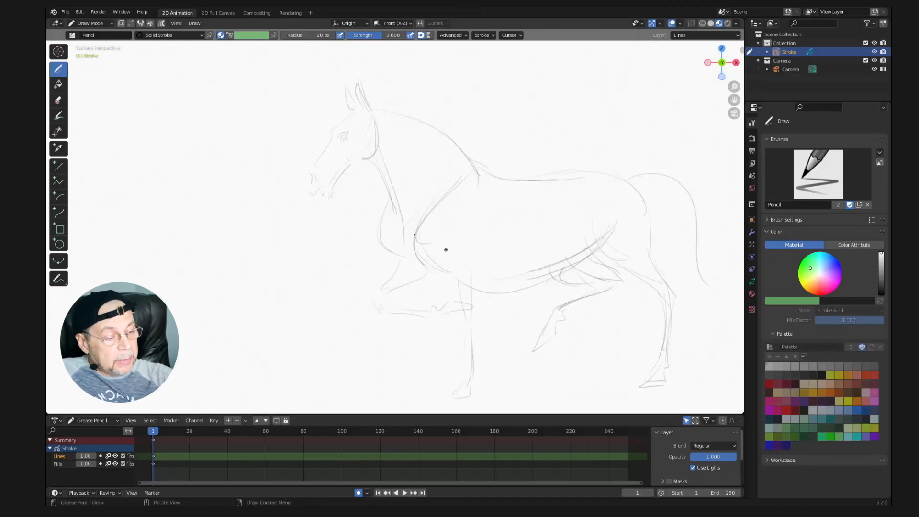
drag(414, 262, 460, 281)
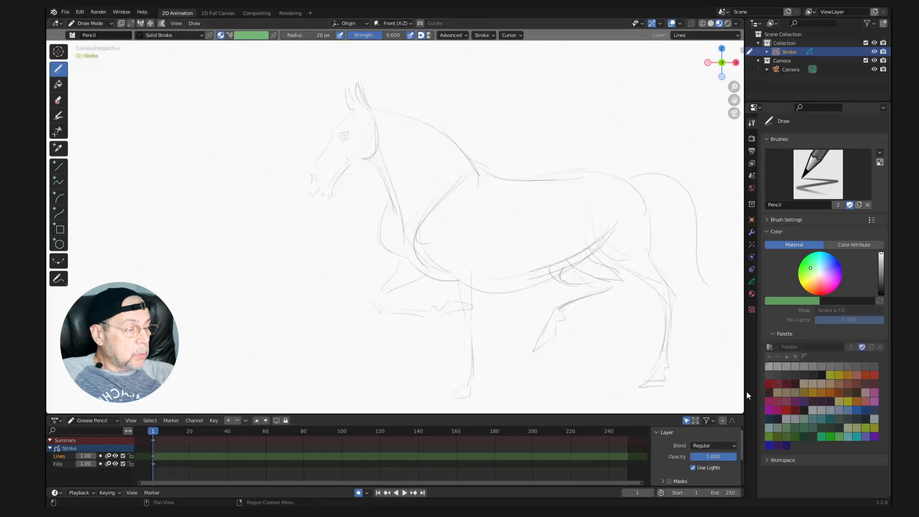
Switch to the Ink Pen brush and expand its brush settings.
click(818, 174)
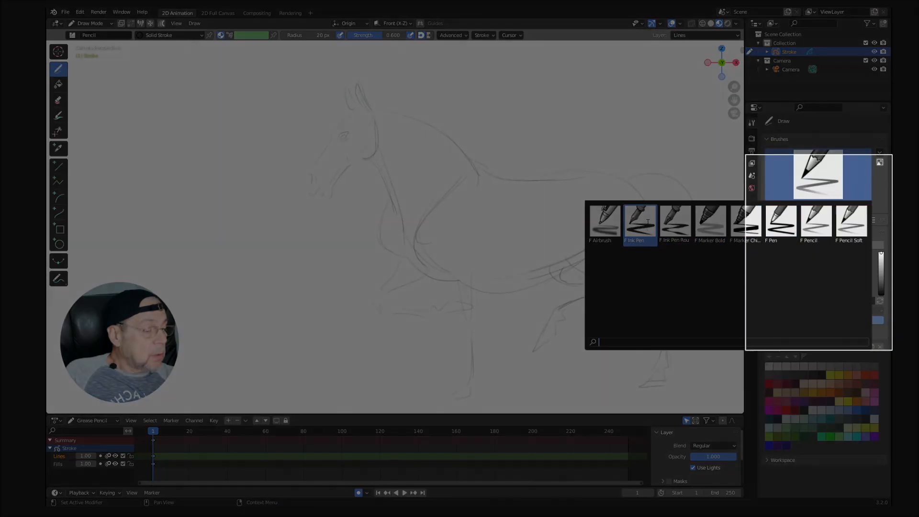
click(640, 222)
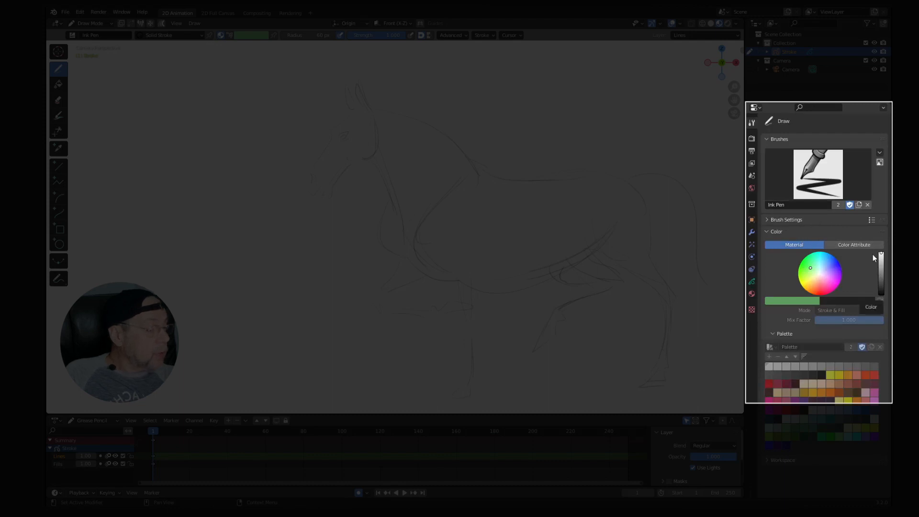
click(766, 219)
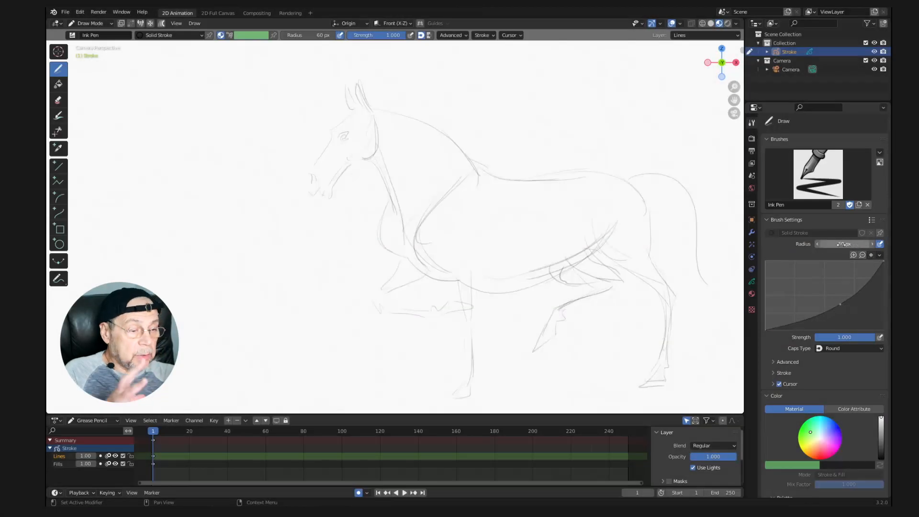
Ink over the front of the horse sketch, covering the chest, raised front leg, neck and head.
mouse_move(390, 197)
mouse_down()
mouse_move(400, 260)
mouse_move(452, 279)
mouse_up()
drag(400, 261, 375, 294)
mouse_move(425, 276)
mouse_down()
mouse_move(388, 292)
mouse_move(380, 310)
mouse_move(436, 309)
mouse_move(439, 321)
mouse_move(441, 304)
mouse_move(464, 303)
mouse_move(440, 321)
mouse_up()
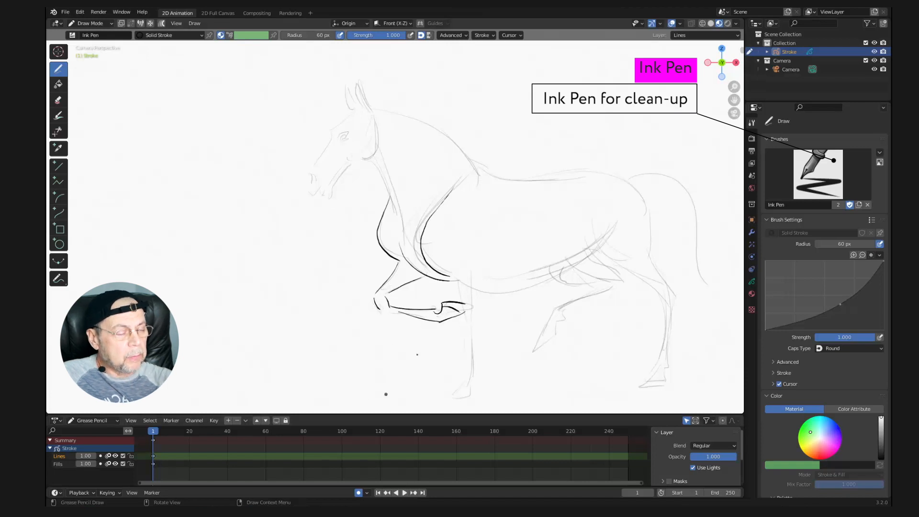
drag(370, 158, 407, 250)
mouse_move(373, 106)
mouse_down()
mouse_move(430, 119)
mouse_move(496, 175)
mouse_up()
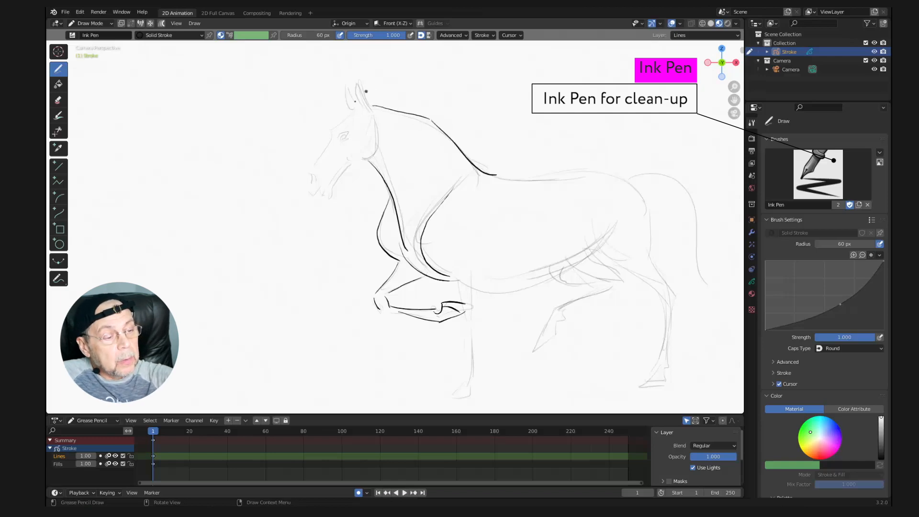
mouse_move(353, 107)
mouse_down()
mouse_move(331, 128)
mouse_move(306, 190)
mouse_move(324, 186)
mouse_move(323, 201)
mouse_move(353, 163)
mouse_move(352, 131)
mouse_move(376, 145)
mouse_move(375, 122)
mouse_up()
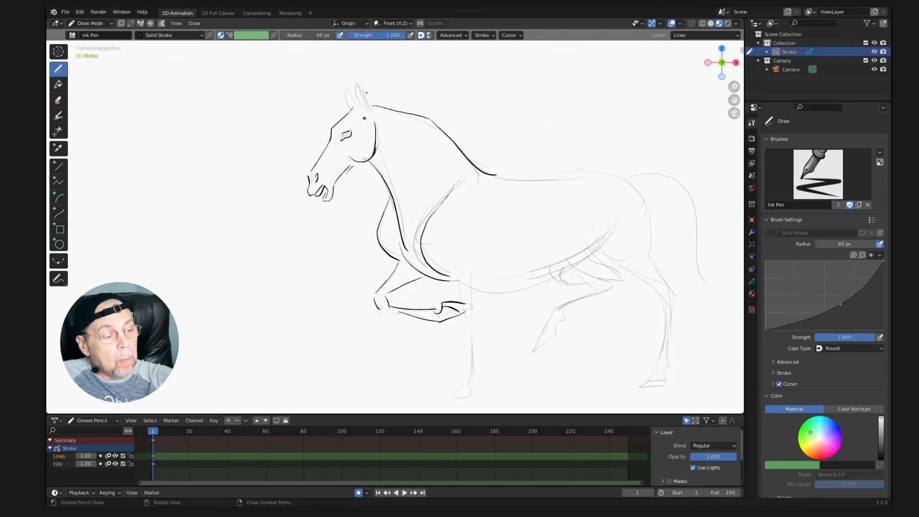
Ink the horse's ears, forelock and a flowing mane streaming back from the neck.
mouse_move(358, 90)
mouse_down()
mouse_move(366, 108)
mouse_move(347, 89)
mouse_move(357, 106)
mouse_move(328, 124)
mouse_move(399, 81)
mouse_up()
drag(376, 97, 404, 85)
drag(385, 97, 447, 96)
mouse_move(406, 101)
mouse_down()
mouse_move(466, 102)
mouse_move(520, 146)
mouse_up()
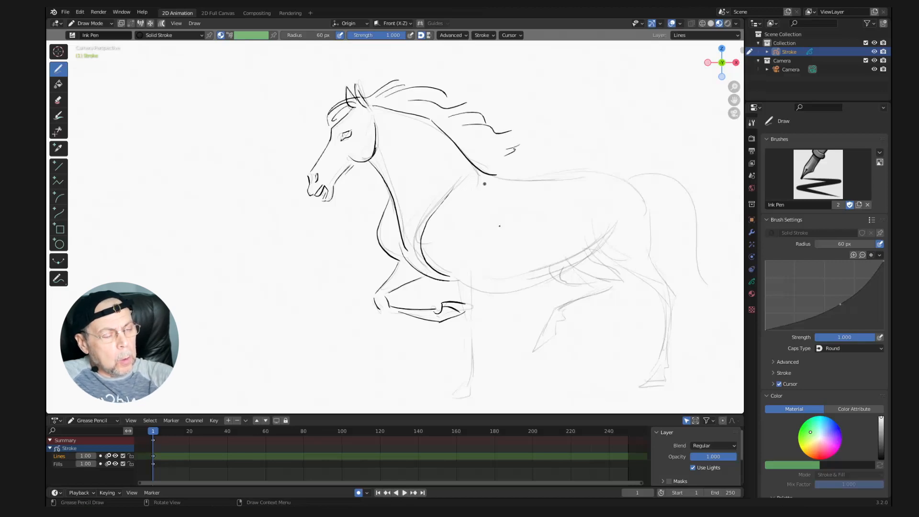
Ink the horse's back, rump and rear thigh, and outline the long curved tail.
mouse_move(482, 172)
mouse_down()
mouse_move(509, 181)
mouse_move(578, 174)
mouse_move(630, 184)
mouse_move(648, 201)
mouse_up()
drag(581, 223, 657, 312)
drag(649, 256, 671, 299)
drag(642, 200, 650, 264)
mouse_move(627, 186)
mouse_down()
mouse_move(651, 173)
mouse_move(700, 263)
mouse_up()
drag(649, 211, 670, 281)
drag(676, 239, 690, 316)
mouse_move(700, 259)
mouse_down()
mouse_move(710, 311)
mouse_move(735, 314)
mouse_up()
drag(721, 328, 736, 319)
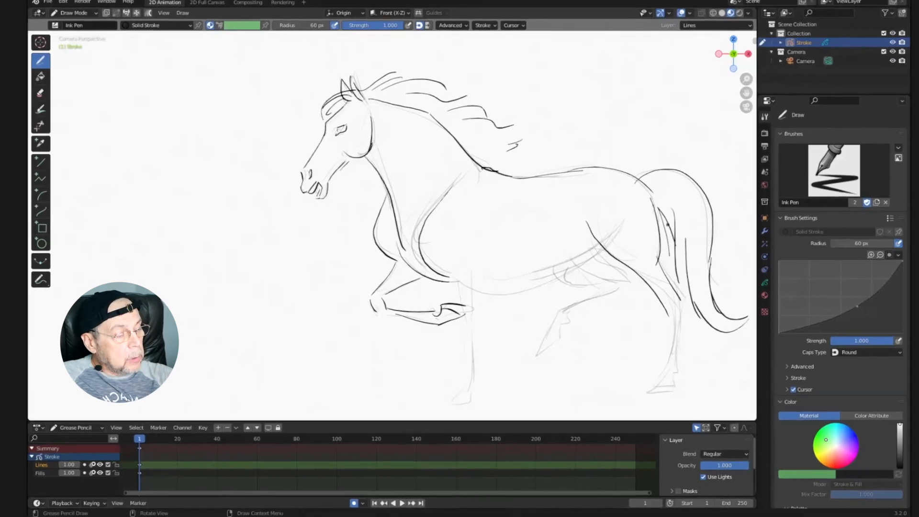
Ink the belly line and the standing front leg down to its hoof.
drag(601, 254, 487, 290)
drag(446, 263, 469, 315)
drag(476, 276, 472, 393)
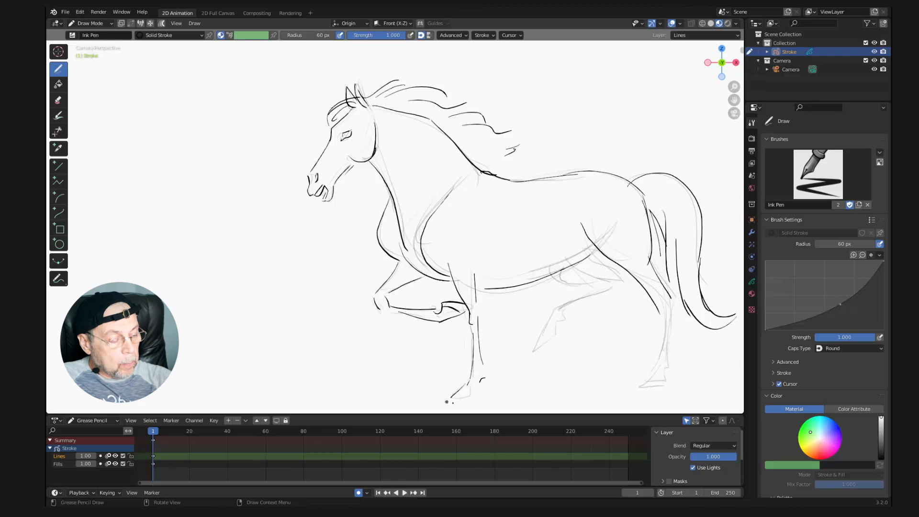
drag(446, 401, 481, 391)
drag(479, 398, 482, 383)
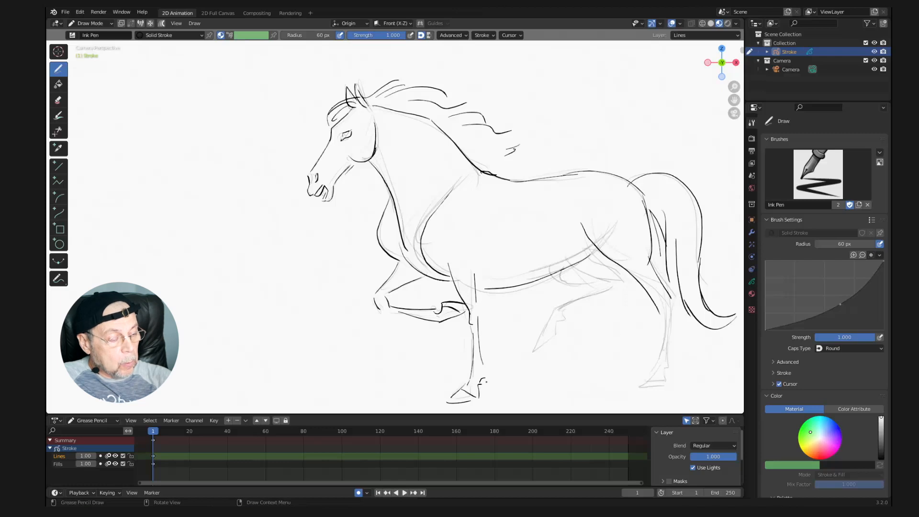
mouse_move(452, 262)
mouse_down()
mouse_move(461, 252)
mouse_move(464, 265)
mouse_up()
Ink the raised and standing hind legs down to the hooves, and add one more stroke to the mane.
mouse_move(556, 258)
mouse_down()
mouse_move(558, 281)
mouse_move(610, 282)
mouse_up()
mouse_move(591, 253)
mouse_down()
mouse_move(620, 278)
mouse_move(555, 305)
mouse_move(566, 321)
mouse_move(533, 351)
mouse_move(545, 340)
mouse_up()
mouse_move(565, 314)
mouse_down()
mouse_move(623, 285)
mouse_move(598, 249)
mouse_up()
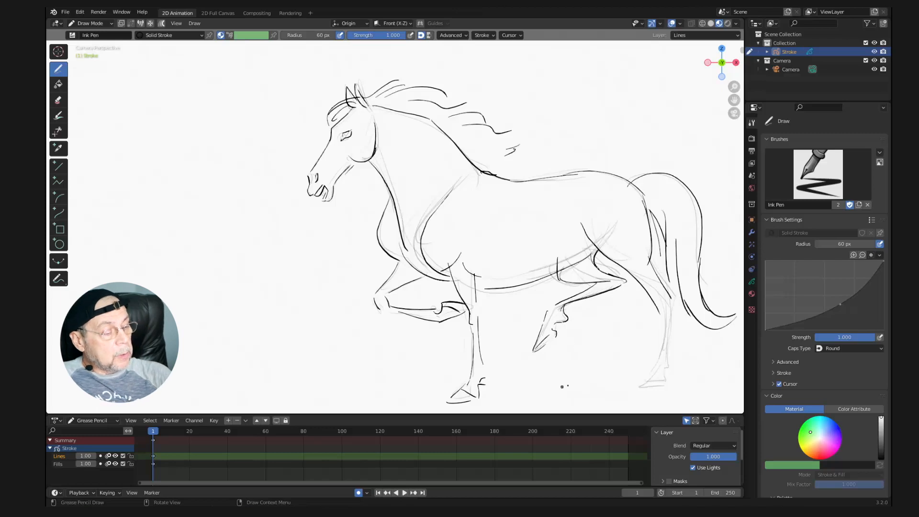
drag(662, 311, 656, 353)
drag(671, 304, 667, 366)
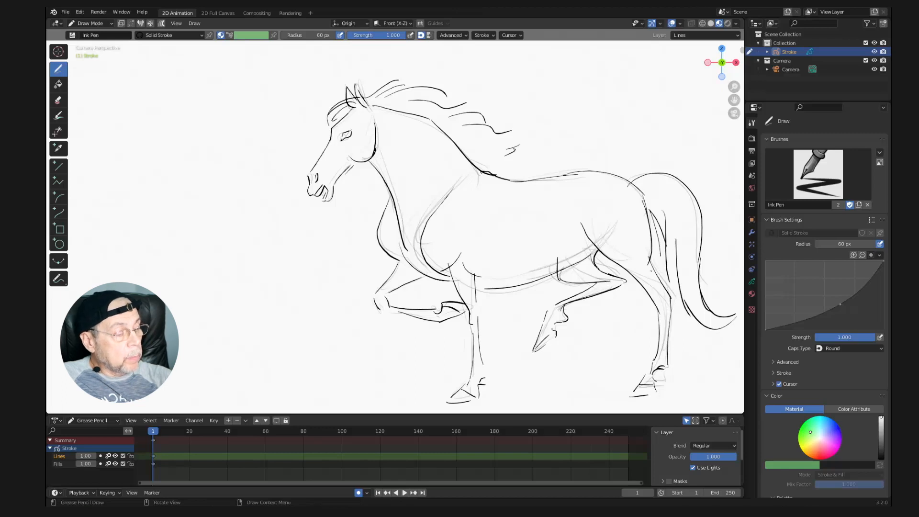
drag(473, 152, 532, 151)
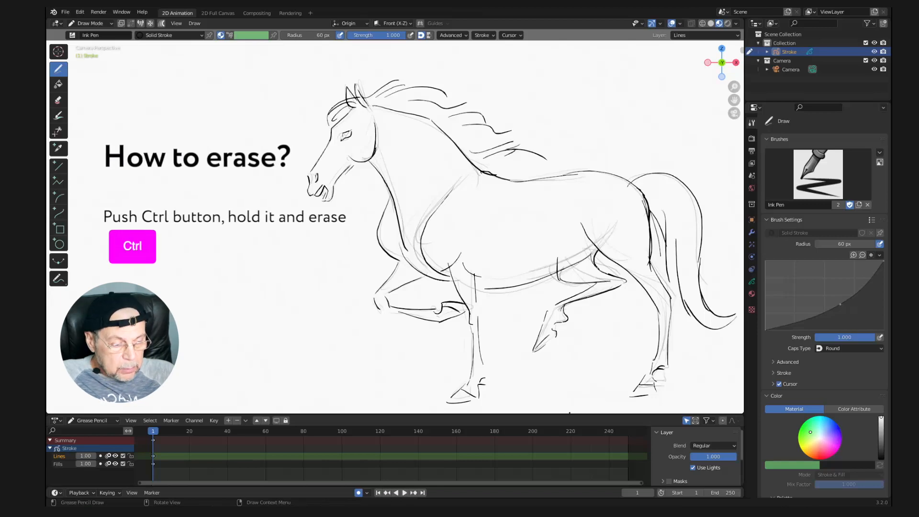
Erase the whole horse drawing from the canvas.
mouse_move(389, 206)
ctrl+mouse_down()
mouse_move(375, 226)
mouse_move(388, 266)
mouse_move(361, 312)
mouse_move(482, 305)
mouse_move(505, 243)
mouse_move(662, 287)
mouse_move(399, 250)
ctrl+mouse_up()
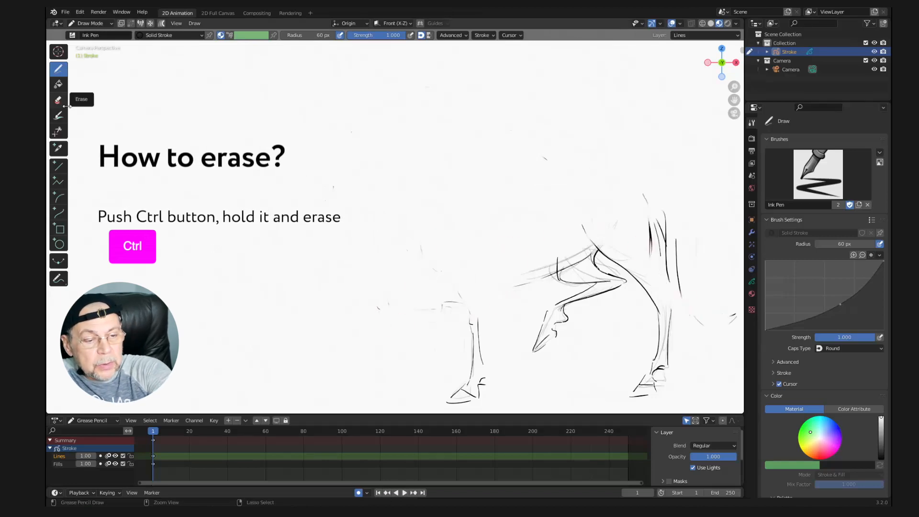
mouse_move(583, 220)
ctrl+mouse_down()
mouse_move(668, 337)
mouse_move(632, 400)
mouse_move(732, 312)
mouse_move(656, 298)
mouse_move(263, 350)
ctrl+mouse_up()
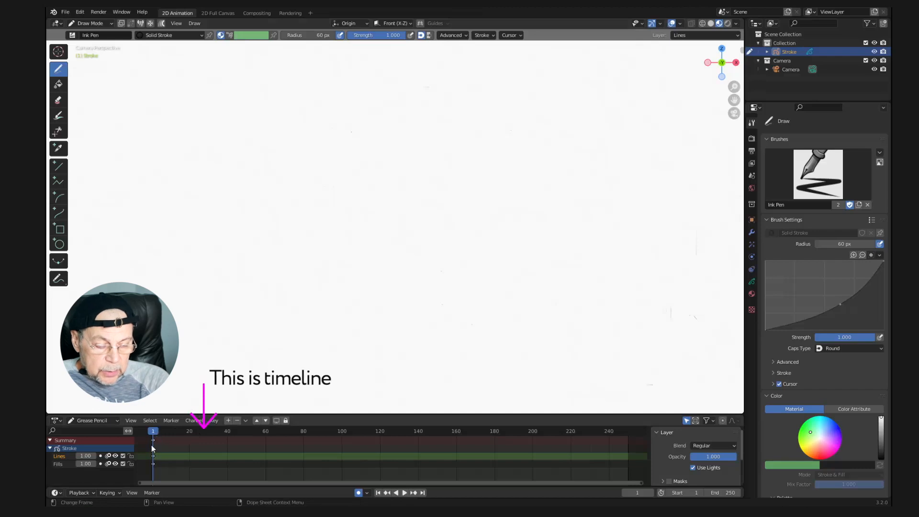
Play the animation and scrub the timeline back to frame 0.
key(space)
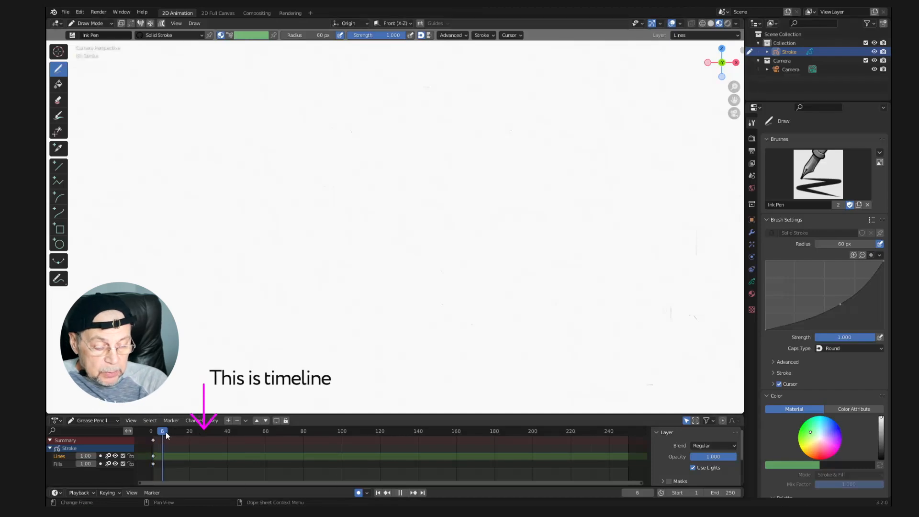
drag(197, 434, 150, 442)
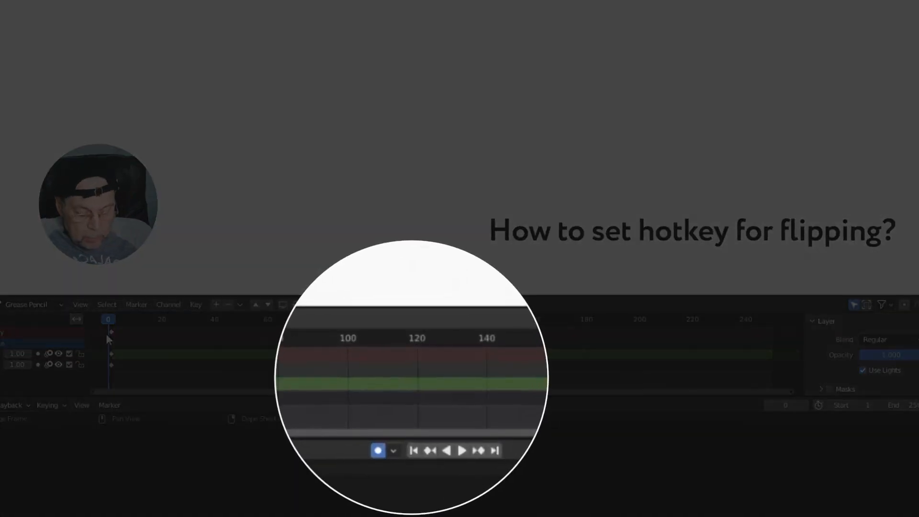
Assign Q as the shortcut for jumping to the previous keyframe.
right_click(427, 452)
mouse_move(427, 450)
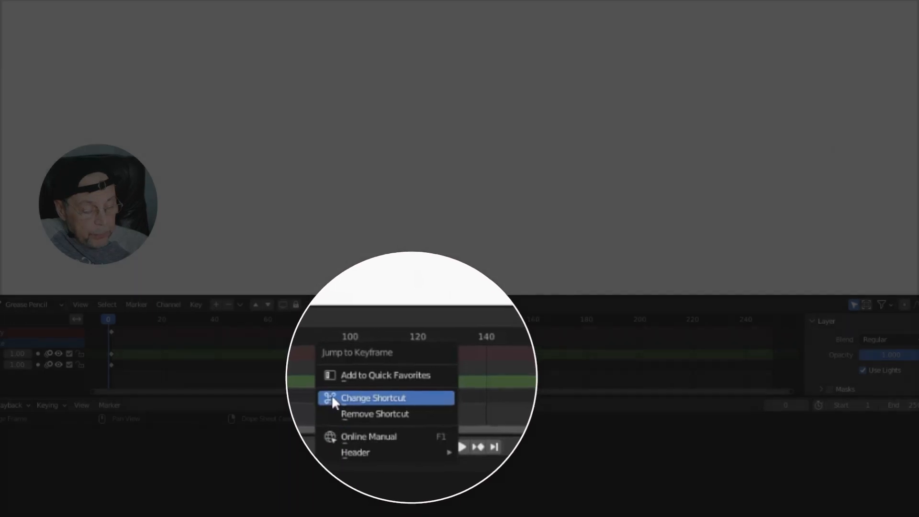
click(358, 368)
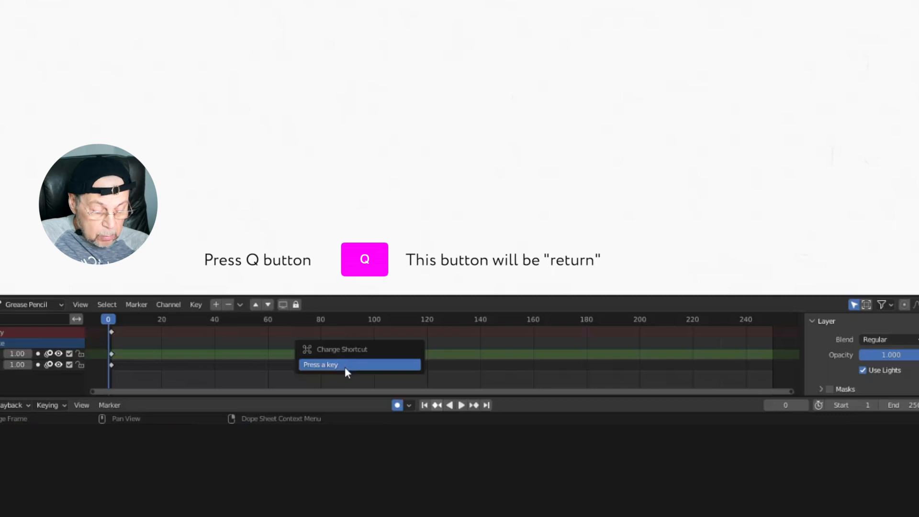
key(q)
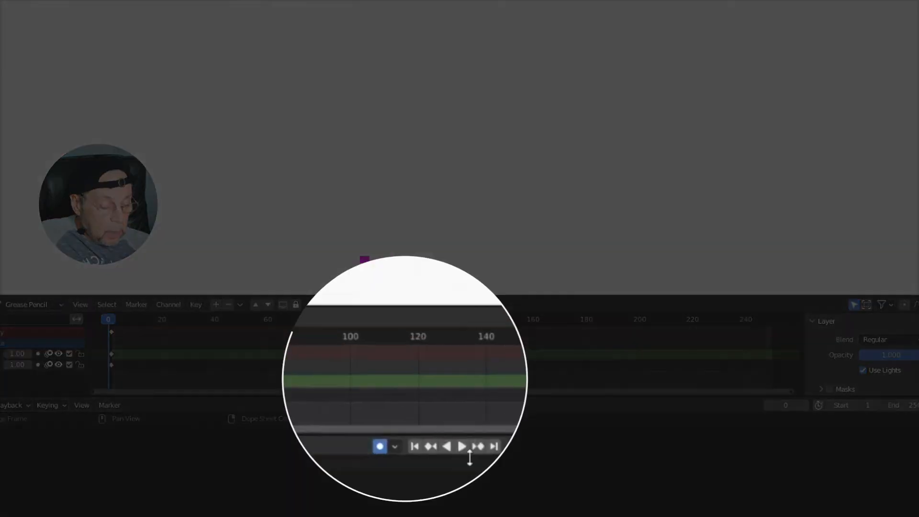
Assign W as the shortcut for jumping to the next keyframe.
click(479, 451)
right_click(479, 451)
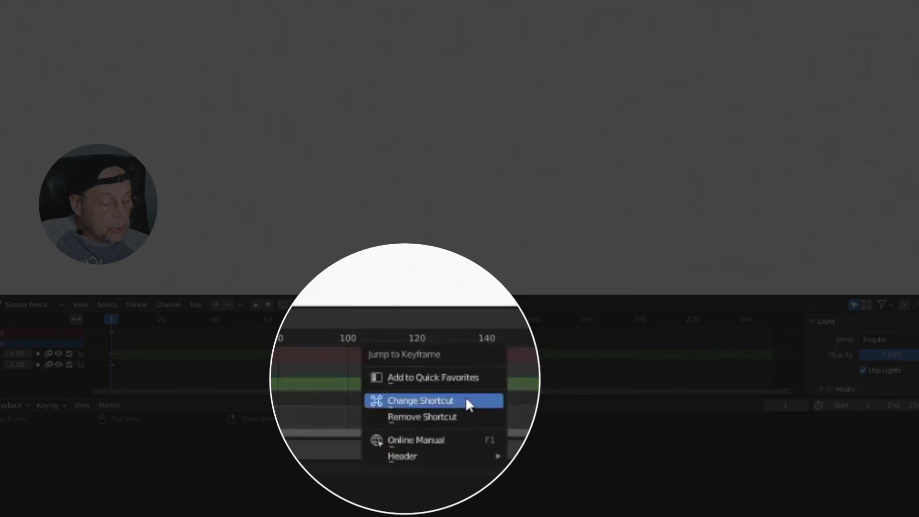
click(377, 403)
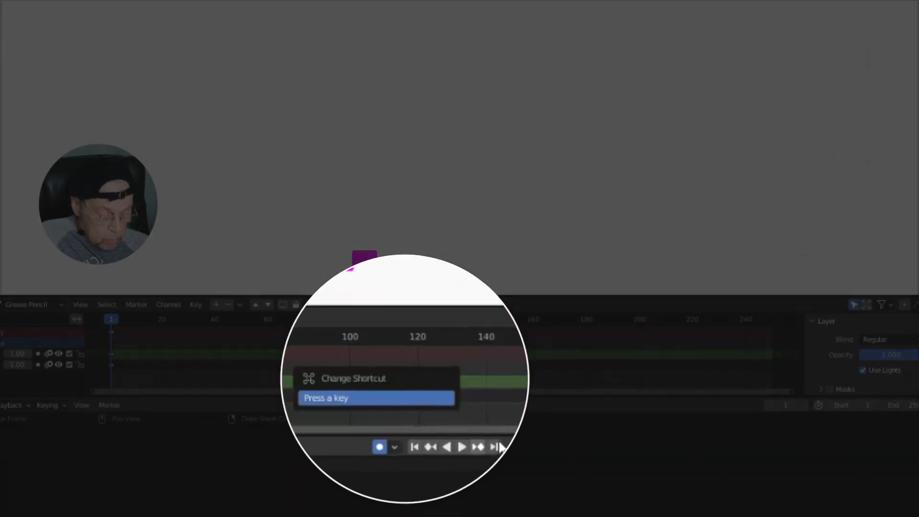
key(w)
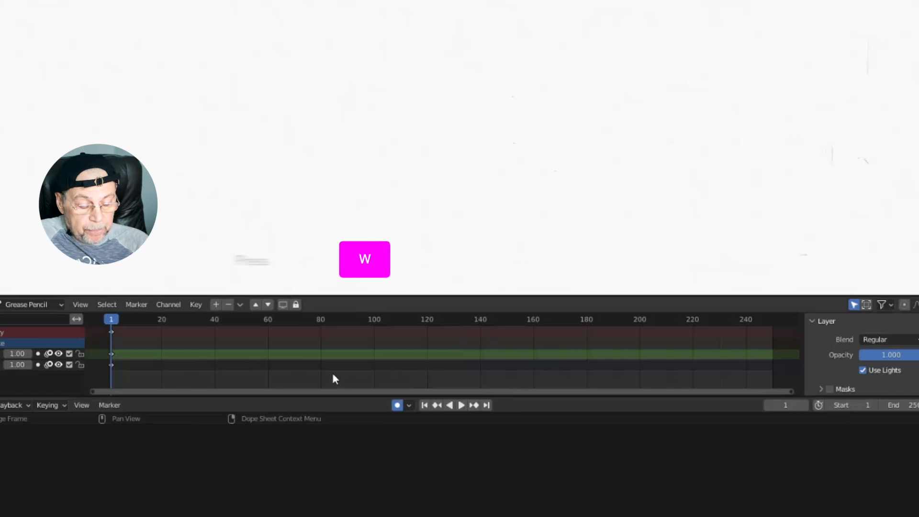
Draw a long wavy line on frame 1 and a tall S-shaped stroke with a short foot on frame 5.
drag(323, 138, 555, 156)
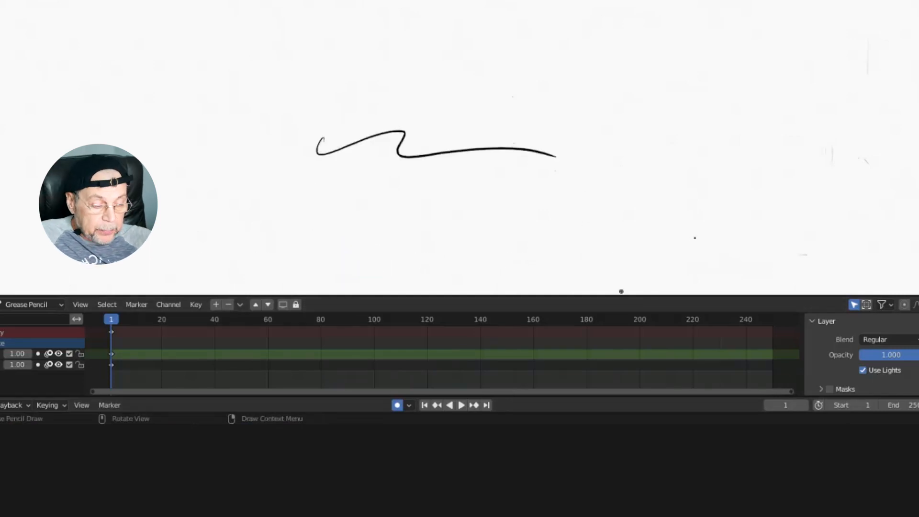
key(w)
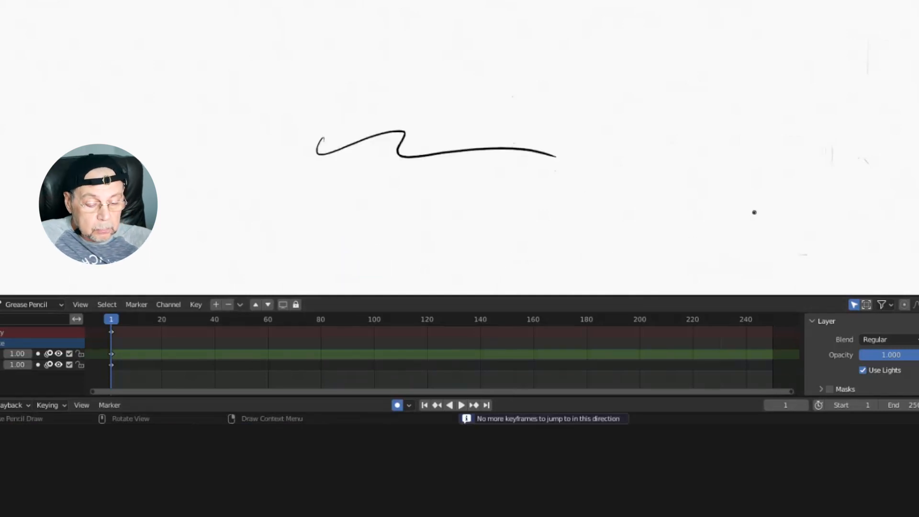
key(space)
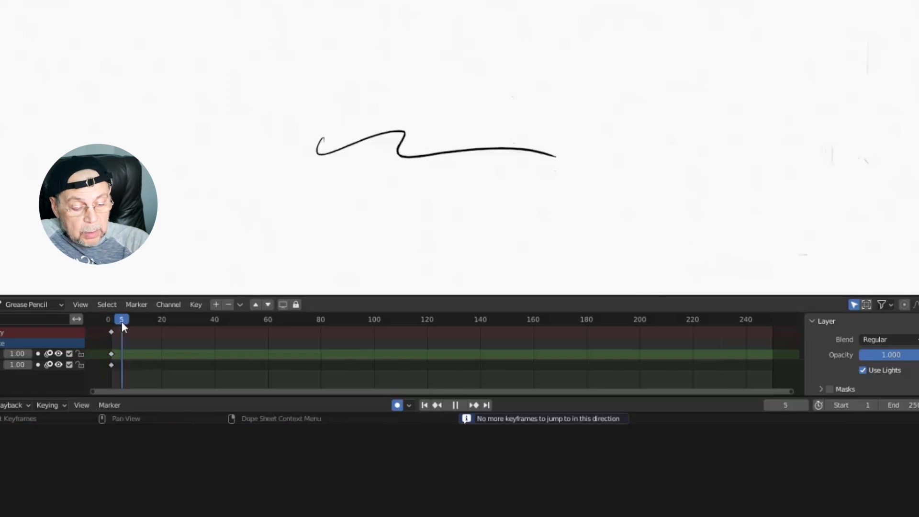
key(space)
drag(574, 115, 470, 170)
drag(438, 208, 452, 208)
Flip back and forth between the keyframes at frames 1 and 5 to compare the two drawings.
key(Down)
key(Up)
key(Down)
key(Up)
key(Down)
key(Up)
key(Down)
key(Up)
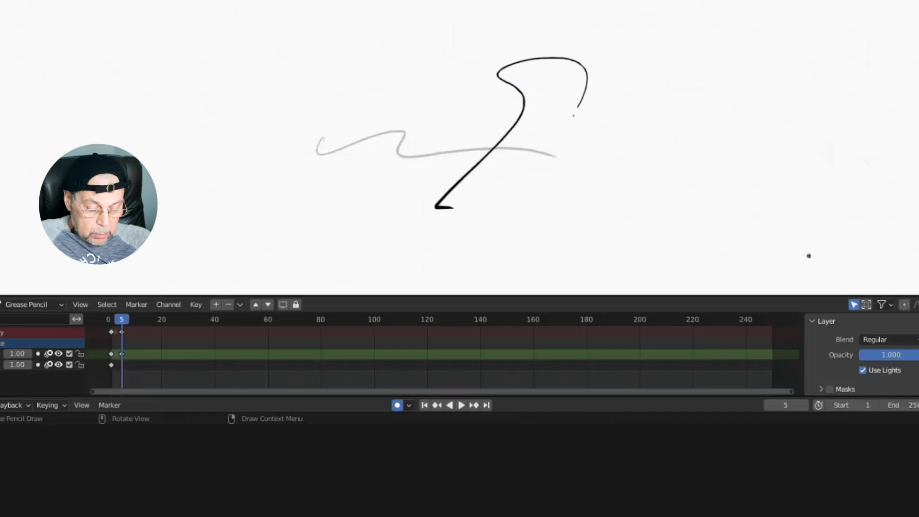
key(Down)
key(Up)
key(Down)
key(Up)
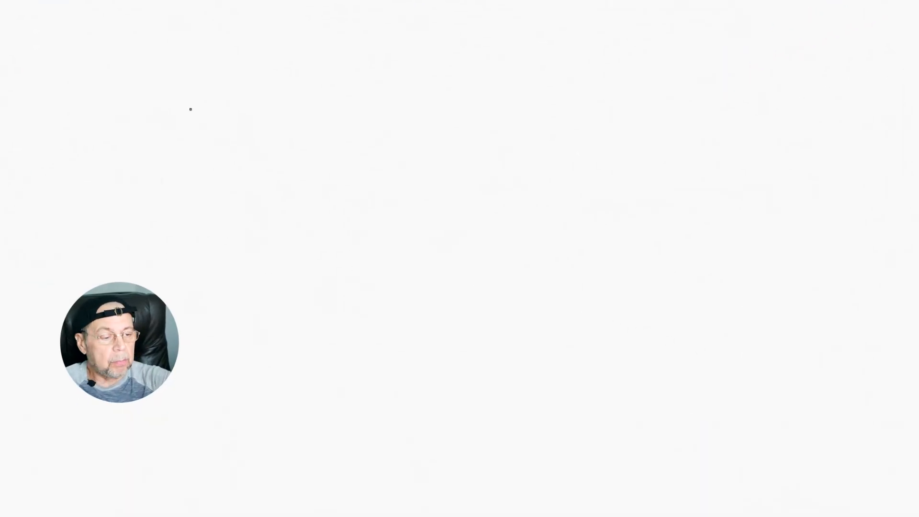
On frame 32, sketch a bear's arched back, shoulder, head with muzzle, and front legs with paws using the Pencil brush.
mouse_move(190, 109)
mouse_down()
mouse_move(279, 51)
mouse_move(251, 58)
mouse_move(546, 92)
mouse_move(469, 104)
mouse_up()
mouse_move(572, 151)
mouse_down()
mouse_move(564, 222)
mouse_move(450, 297)
mouse_move(543, 365)
mouse_move(548, 383)
mouse_up()
mouse_move(463, 270)
mouse_down()
mouse_move(572, 220)
mouse_move(651, 94)
mouse_move(619, 78)
mouse_move(716, 121)
mouse_move(657, 101)
mouse_move(748, 113)
mouse_up()
drag(719, 82, 756, 130)
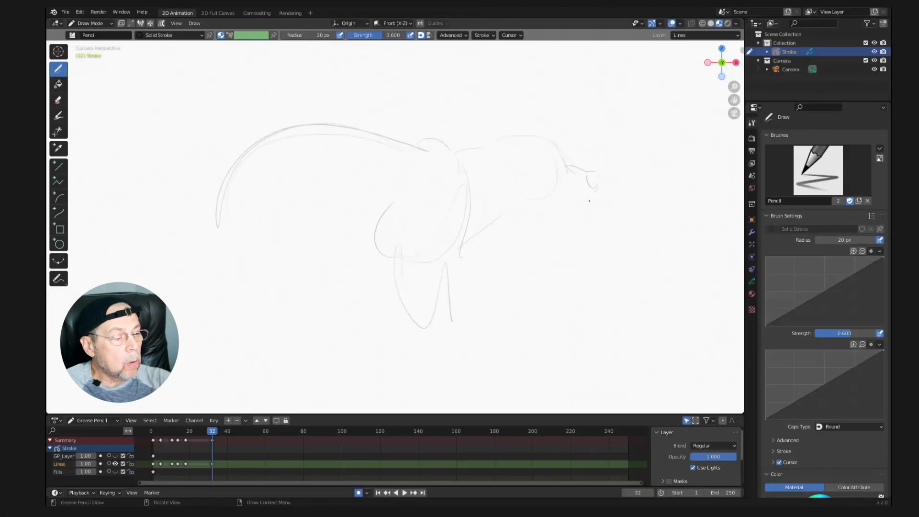
drag(597, 185, 578, 213)
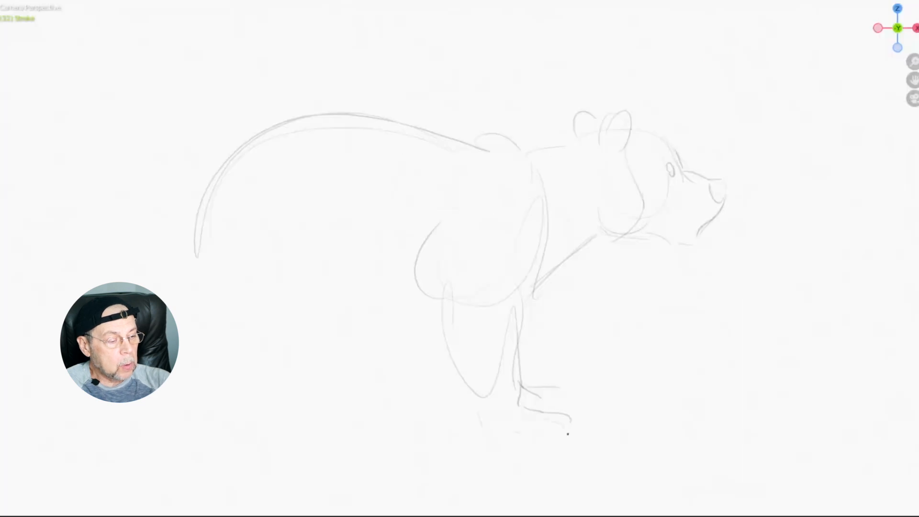
drag(568, 433, 497, 427)
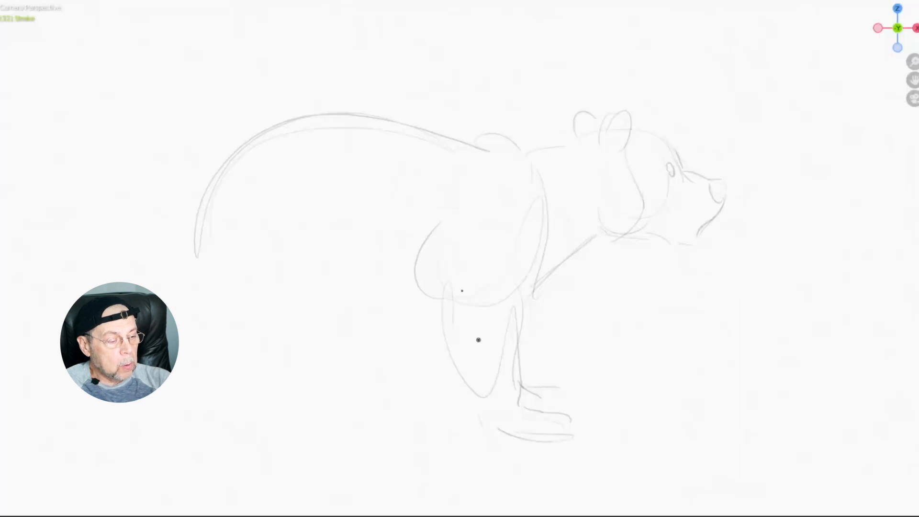
Sketch the bear's belly line, rump and near hind leg down to the paw.
drag(416, 315, 294, 337)
drag(186, 254, 254, 358)
drag(297, 250, 293, 424)
drag(258, 376, 233, 416)
mouse_move(313, 426)
mouse_down()
mouse_move(289, 421)
mouse_move(293, 436)
mouse_up()
mouse_move(235, 409)
mouse_down()
mouse_move(245, 374)
mouse_move(197, 324)
mouse_up()
mouse_move(295, 240)
mouse_down()
mouse_move(318, 273)
mouse_move(294, 424)
mouse_move(357, 425)
mouse_move(226, 438)
mouse_up()
Sketch the bear's far hind leg and tail, and reinforce the belly, back and shoulder contours.
mouse_move(385, 335)
mouse_down()
mouse_move(341, 378)
mouse_move(383, 387)
mouse_up()
drag(352, 368, 356, 304)
mouse_move(421, 316)
mouse_down()
mouse_move(322, 337)
mouse_move(335, 341)
mouse_up()
mouse_move(191, 211)
mouse_down()
mouse_move(180, 257)
mouse_move(185, 289)
mouse_up()
mouse_move(194, 194)
mouse_down()
mouse_move(294, 119)
mouse_move(488, 151)
mouse_up()
drag(457, 184, 545, 203)
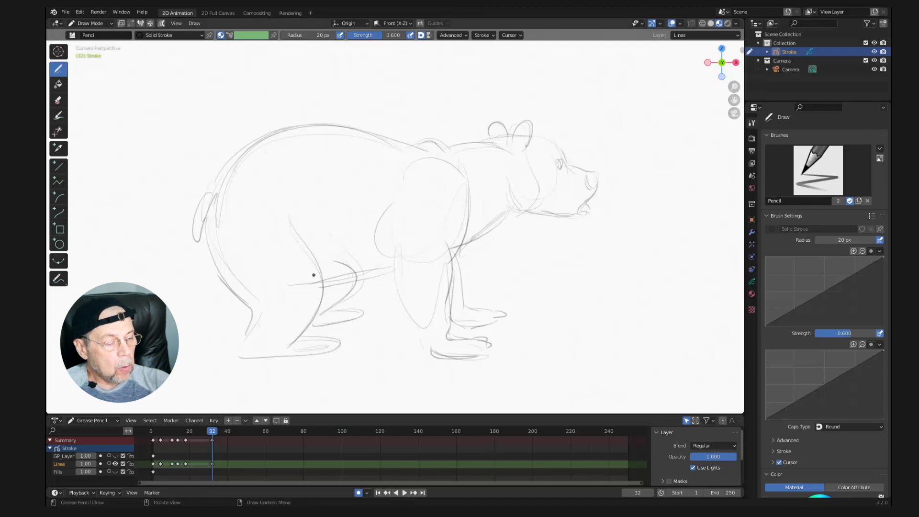
Strengthen the bear's near thigh and front leg, and hatch a ground shadow behind the hind paw.
drag(291, 227, 300, 328)
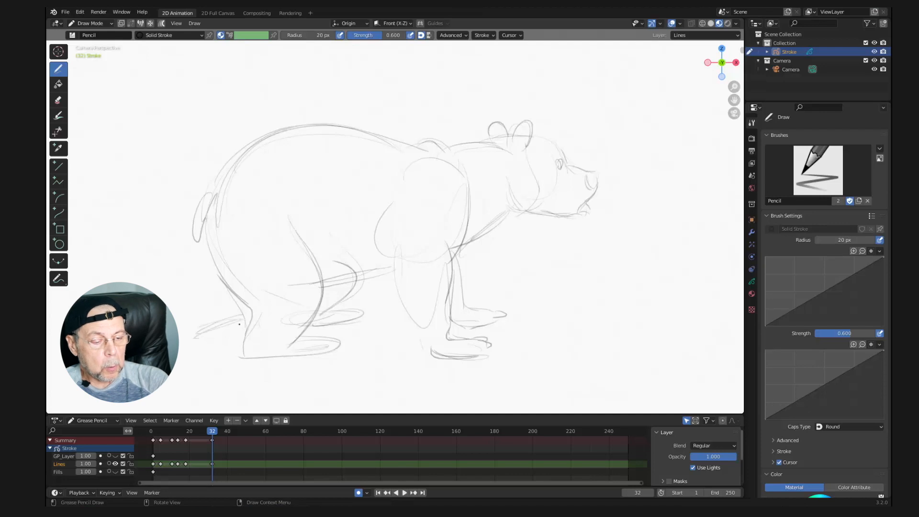
drag(239, 324, 208, 336)
drag(243, 334, 208, 348)
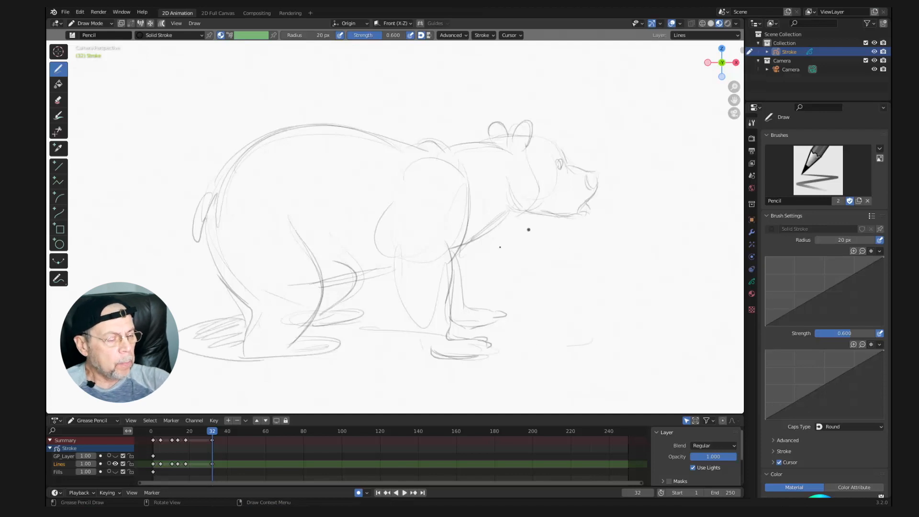
drag(388, 269, 427, 336)
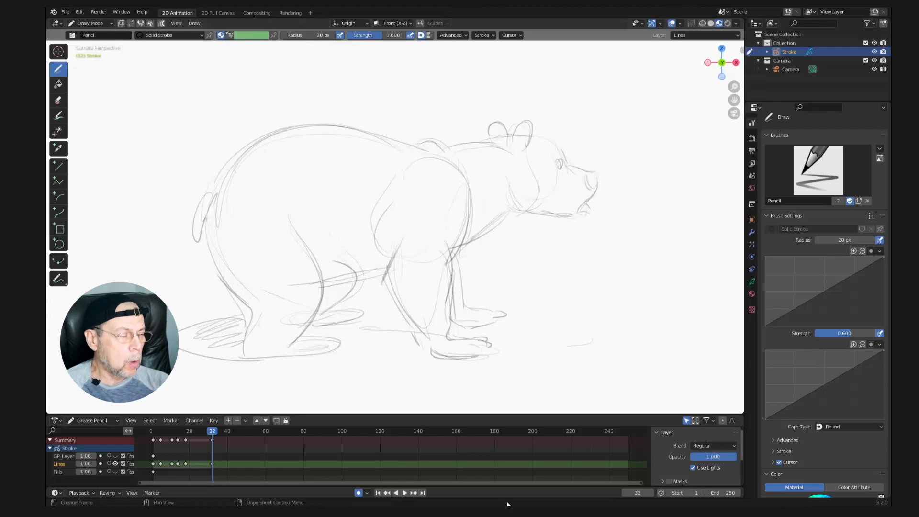
Switch to the Ink Pen brush and ink the bear over the sketch, including the near hind paw's claws and sole.
click(841, 174)
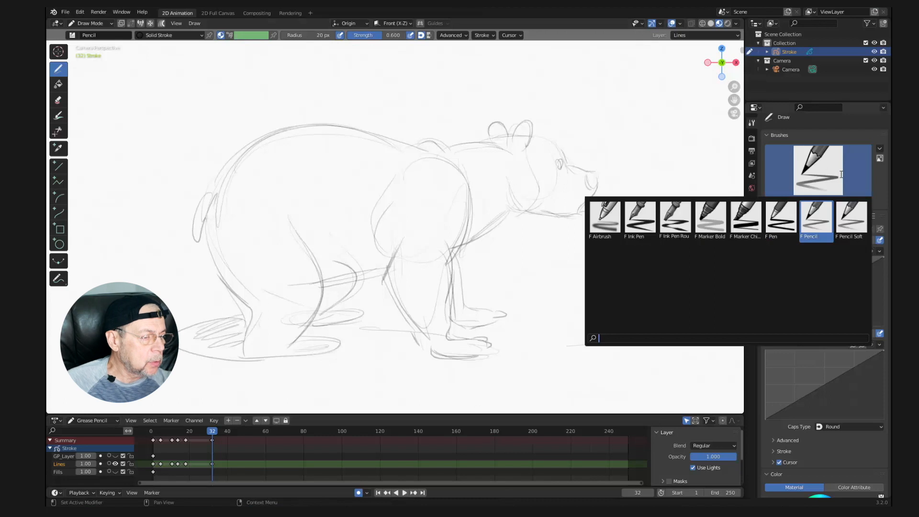
click(640, 218)
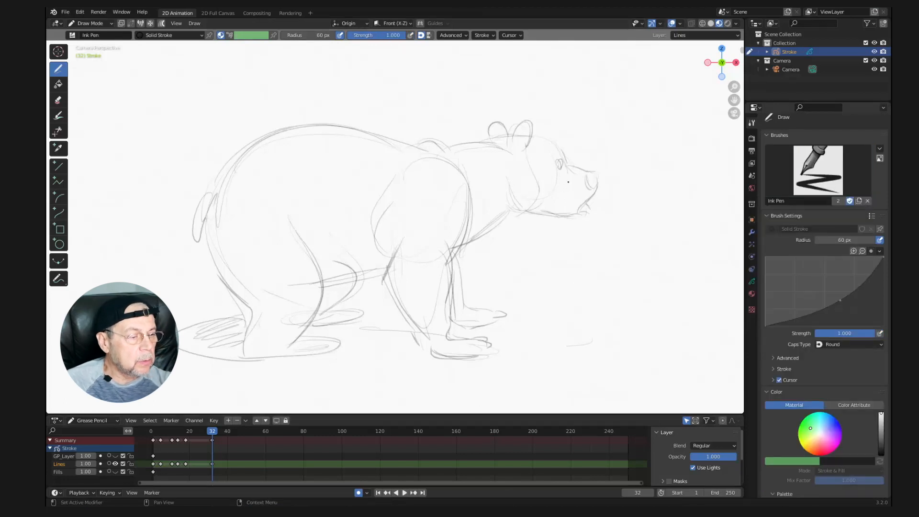
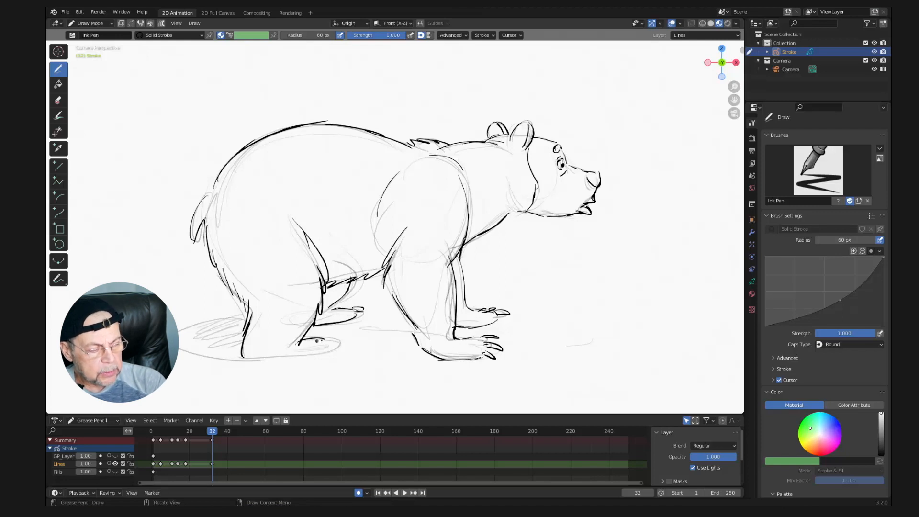
drag(327, 339, 337, 344)
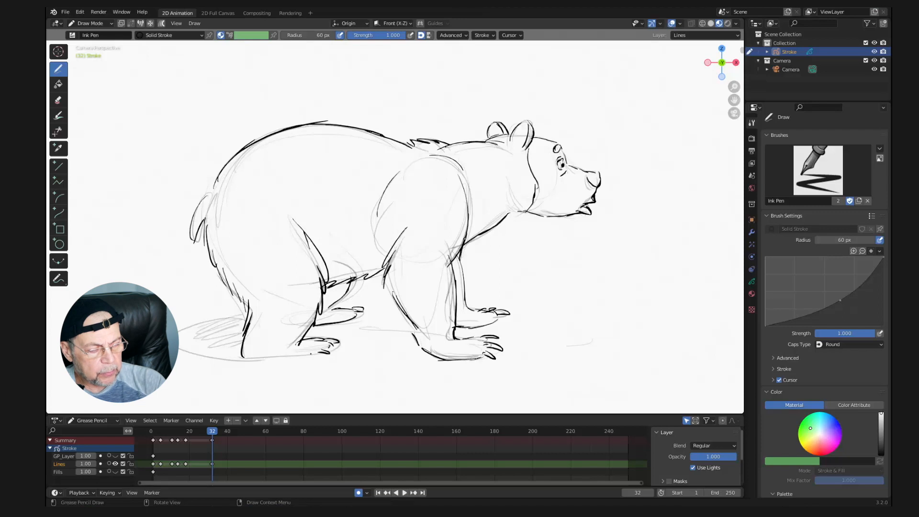
drag(256, 360, 309, 356)
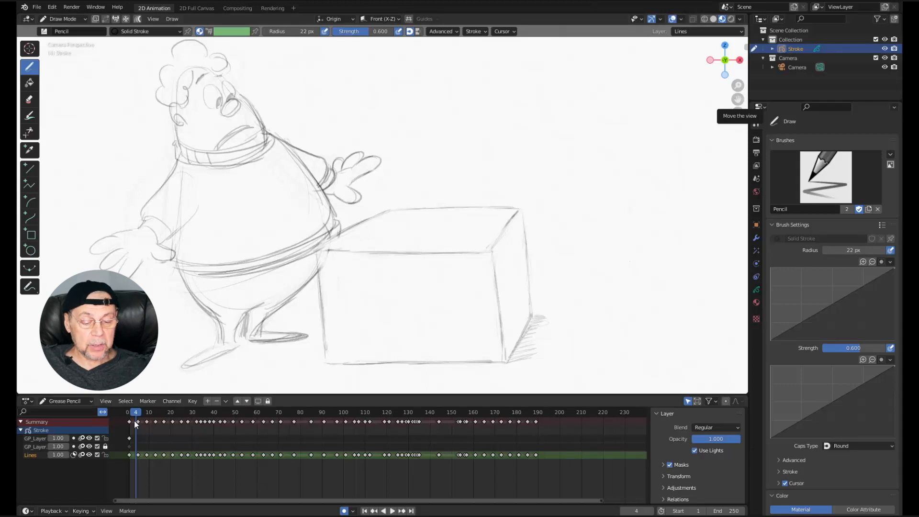
Scrub through the animation of the man and the box, and set the scene's end frame to 254.
mouse_move(134, 412)
mouse_down()
mouse_move(634, 413)
mouse_move(595, 417)
mouse_up()
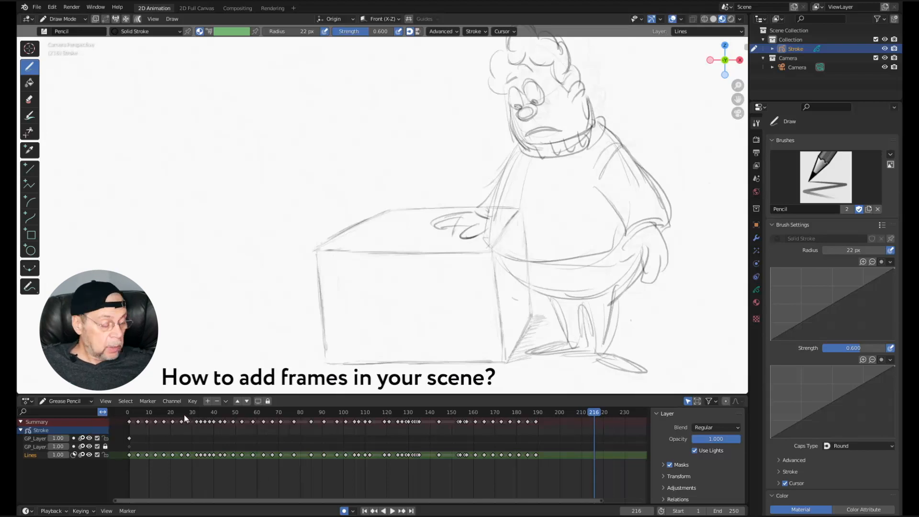
scroll(185, 415, down, 4)
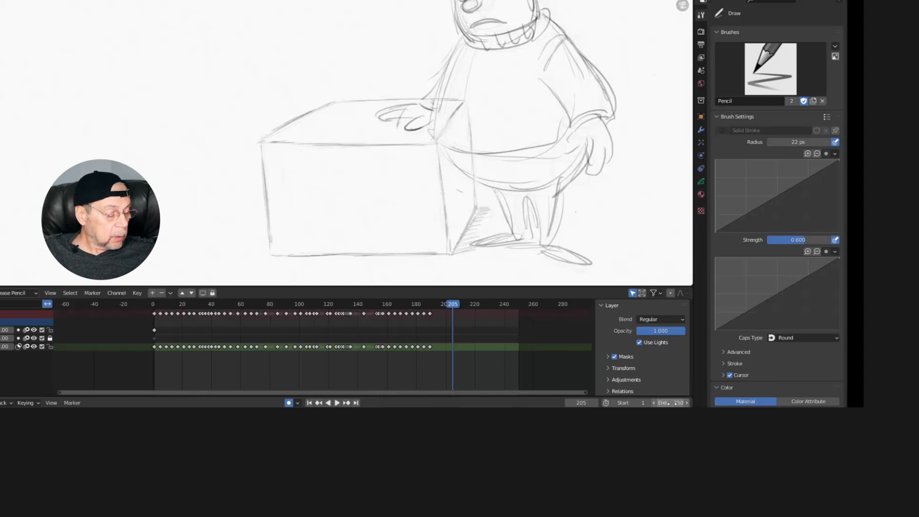
mouse_move(678, 403)
mouse_down()
mouse_move(709, 402)
mouse_move(688, 403)
mouse_up()
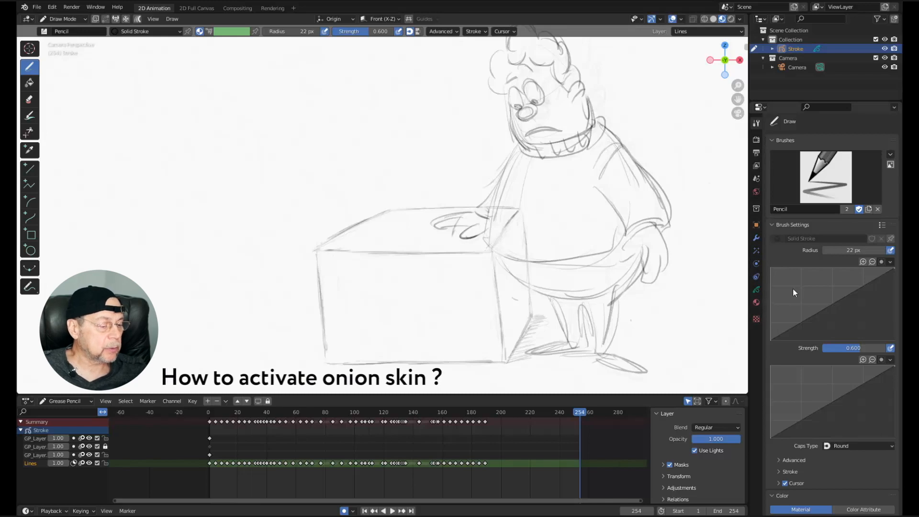
Open the Stroke object's onion skinning settings and set the onion skin opacity to 0.214 with frame 151 current.
click(756, 290)
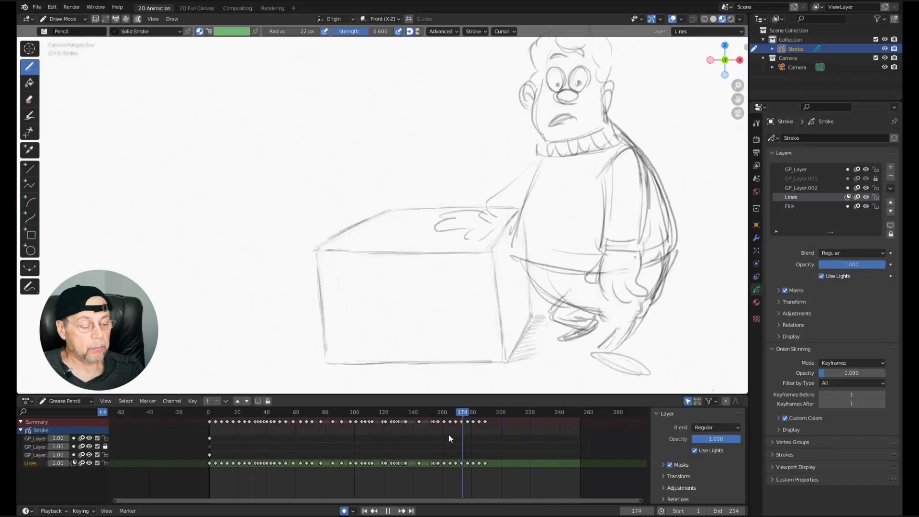
drag(449, 435, 429, 438)
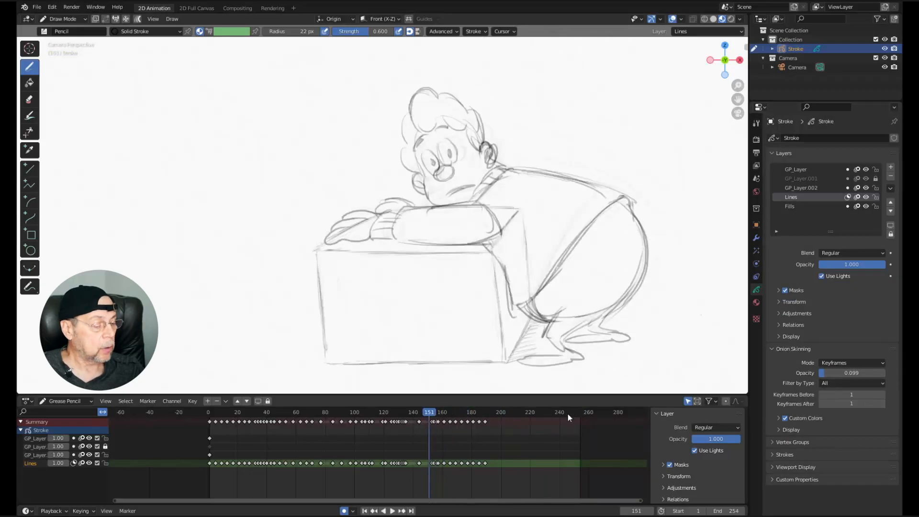
mouse_move(848, 372)
mouse_down()
mouse_move(880, 373)
mouse_move(837, 372)
mouse_move(887, 372)
mouse_move(839, 371)
mouse_move(850, 372)
mouse_up()
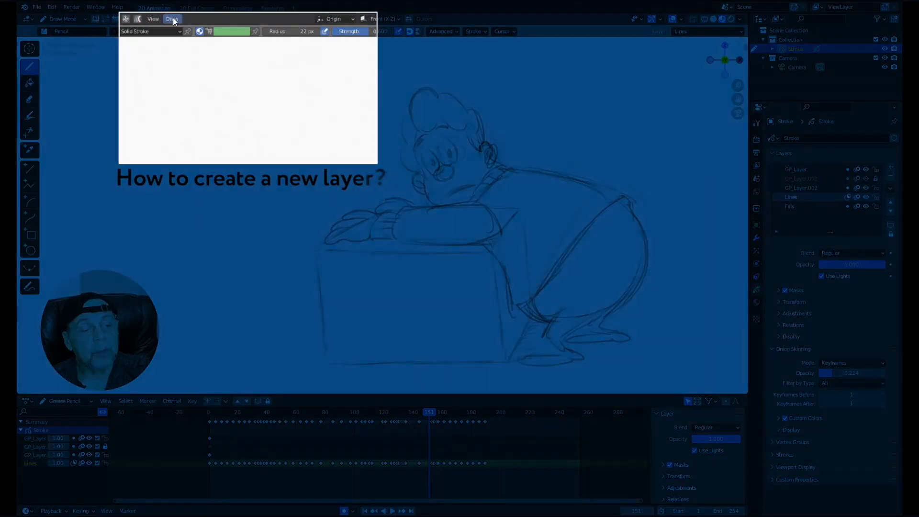
Create a new Grease Pencil layer and make it the active layer.
click(173, 19)
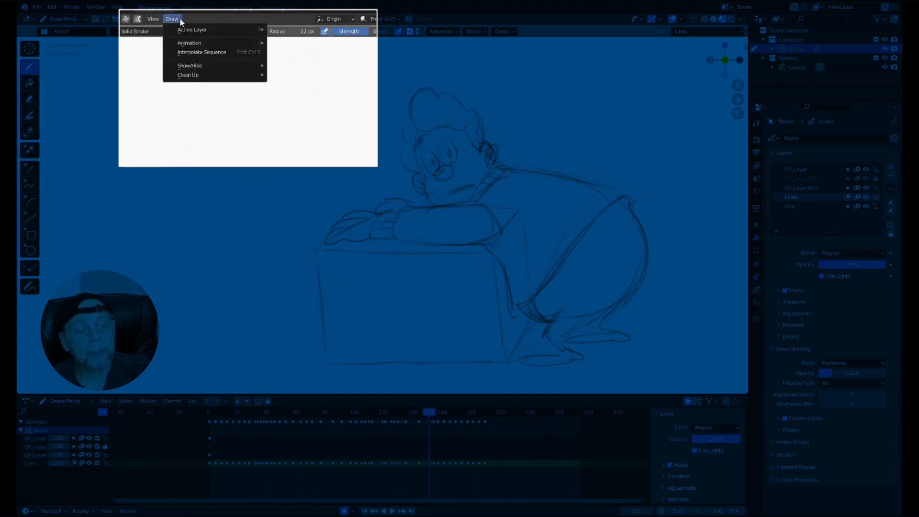
mouse_move(210, 30)
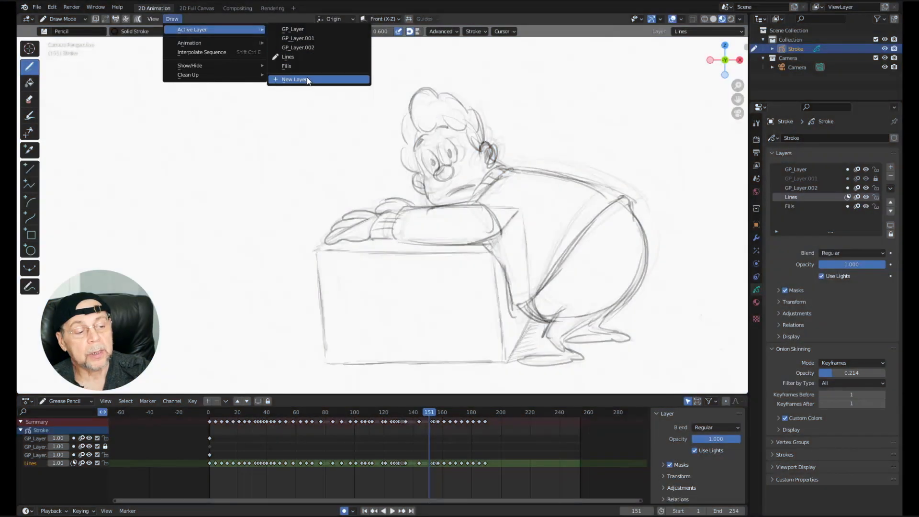
click(307, 80)
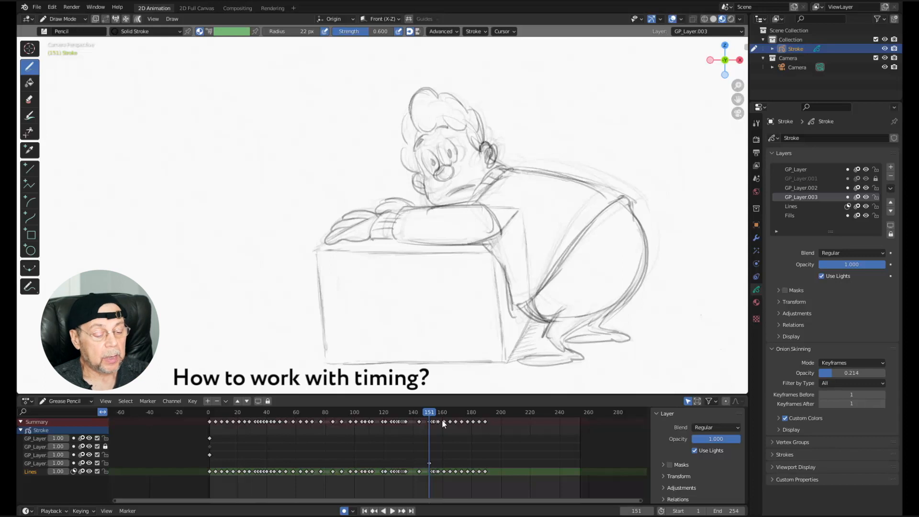
Go to frame 5 and step forward to frame 13 and back to review the timing of the drawings.
drag(429, 417, 211, 417)
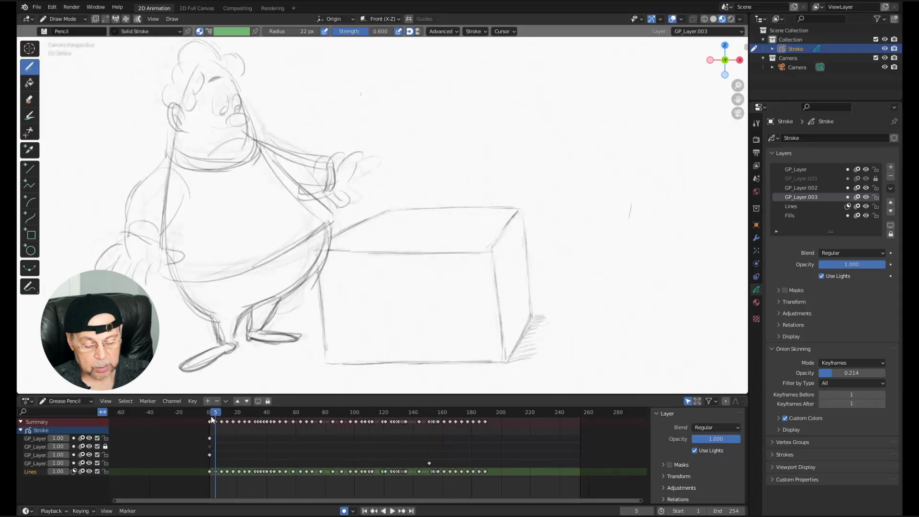
key(Right)
key(Right)
key(Right)
key(Right)
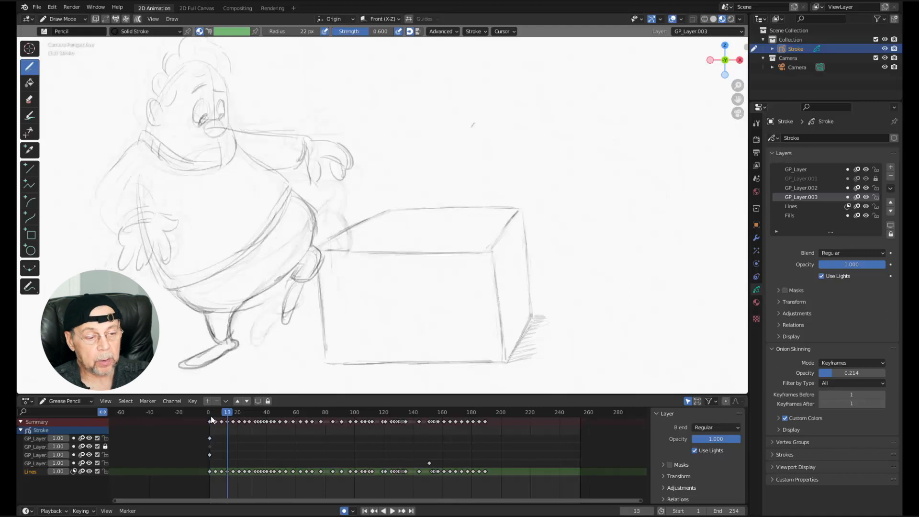
key(Left)
key(Left)
key(Left)
key(Left)
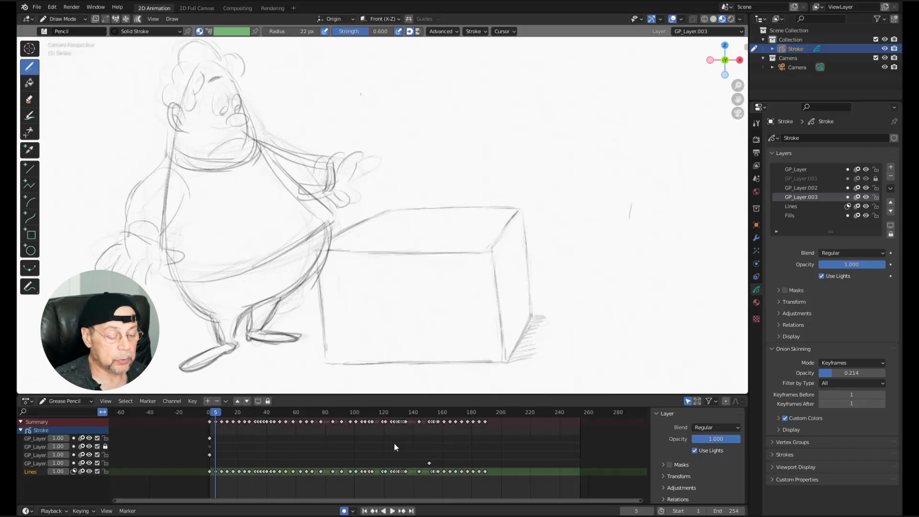
Select the last six keyframes of the Lines layer, from frame 169 to frame 189.
scroll(389, 441, up, 4)
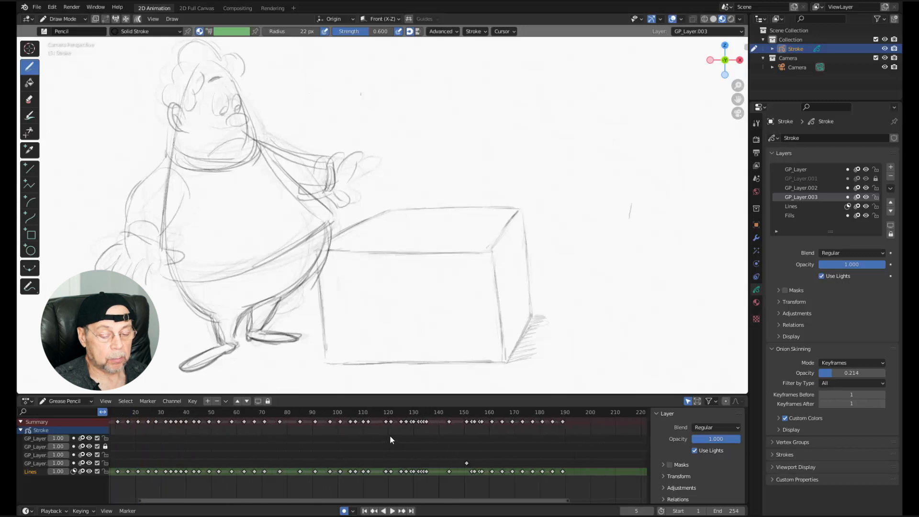
scroll(390, 436, up, 1)
scroll(390, 437, up, 1)
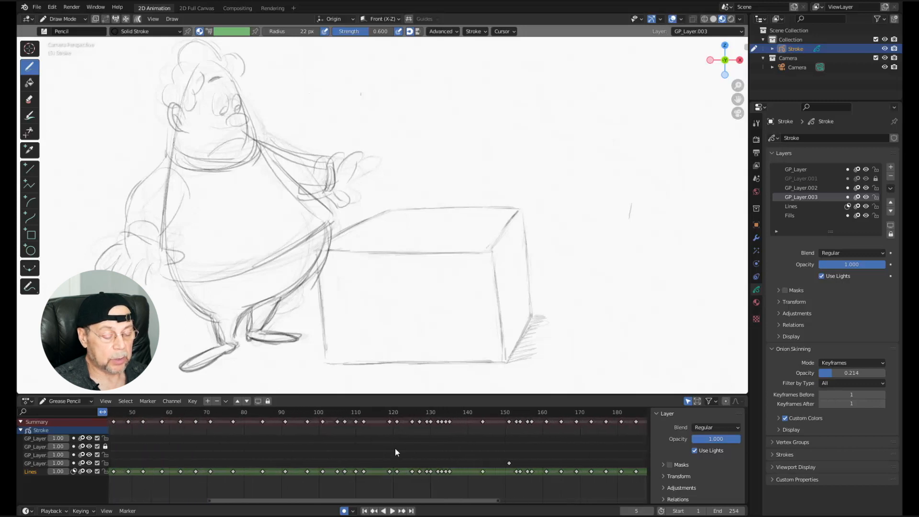
drag(411, 501, 504, 501)
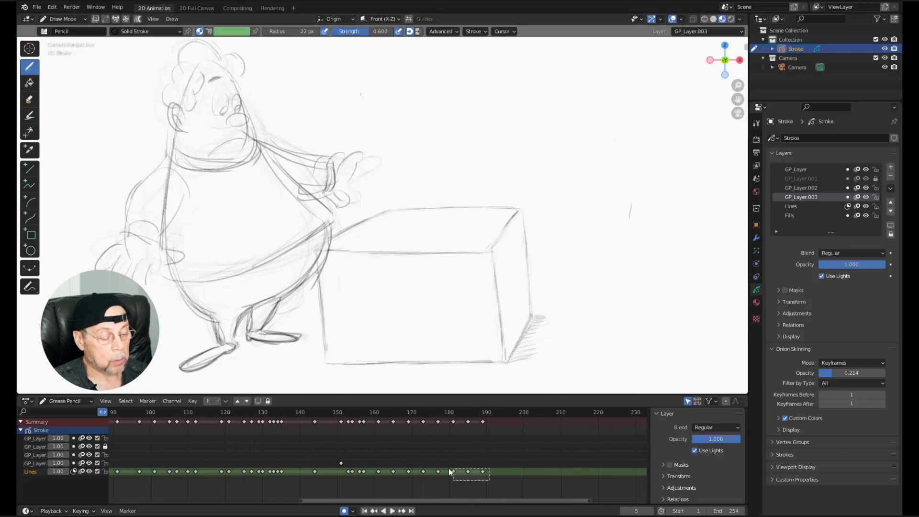
drag(401, 469, 395, 478)
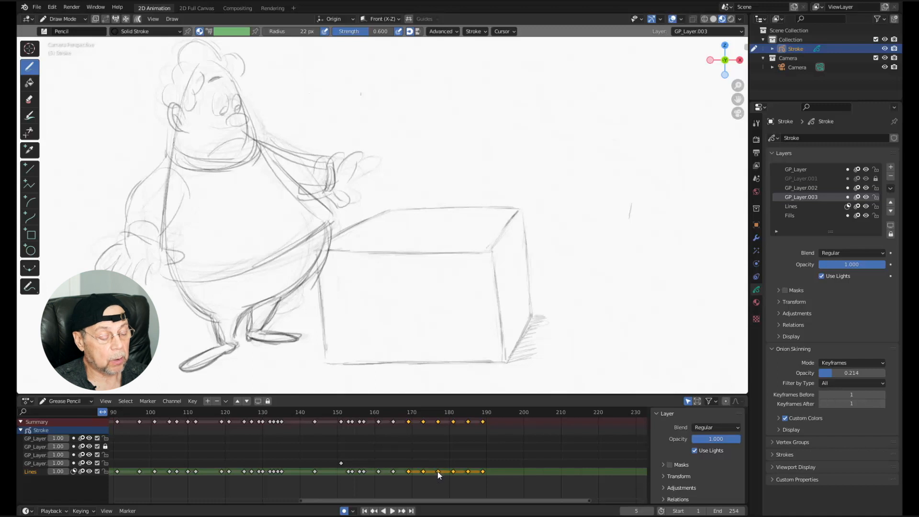
drag(438, 471, 437, 471)
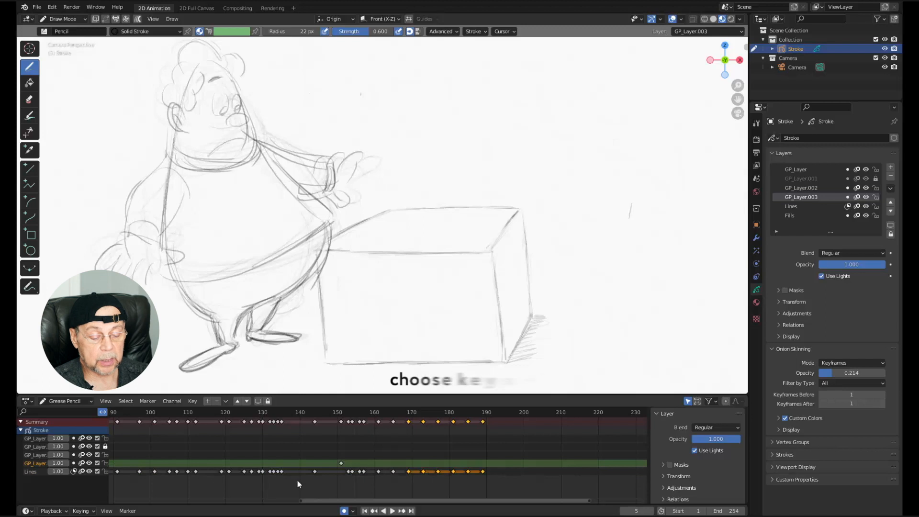
Try to move only the last keyframe of the Lines layer from frame 189 to frame 193.
click(308, 471)
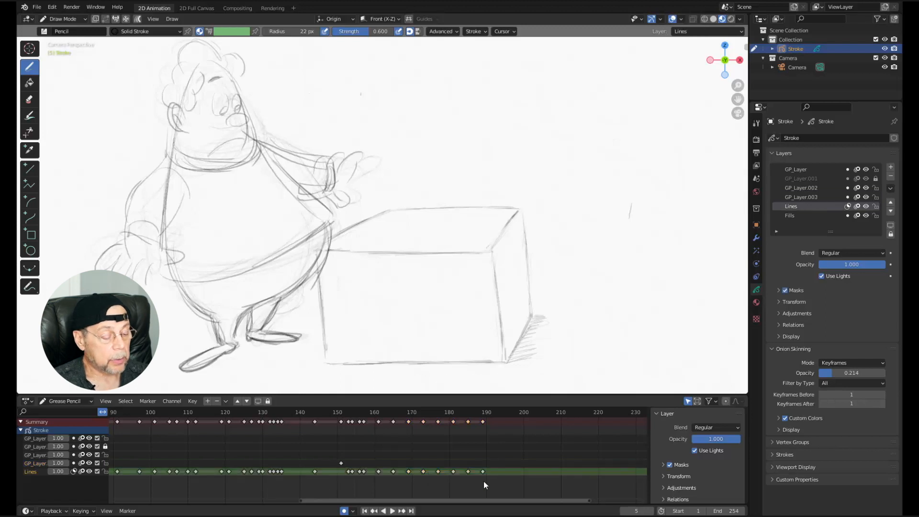
drag(489, 478, 477, 470)
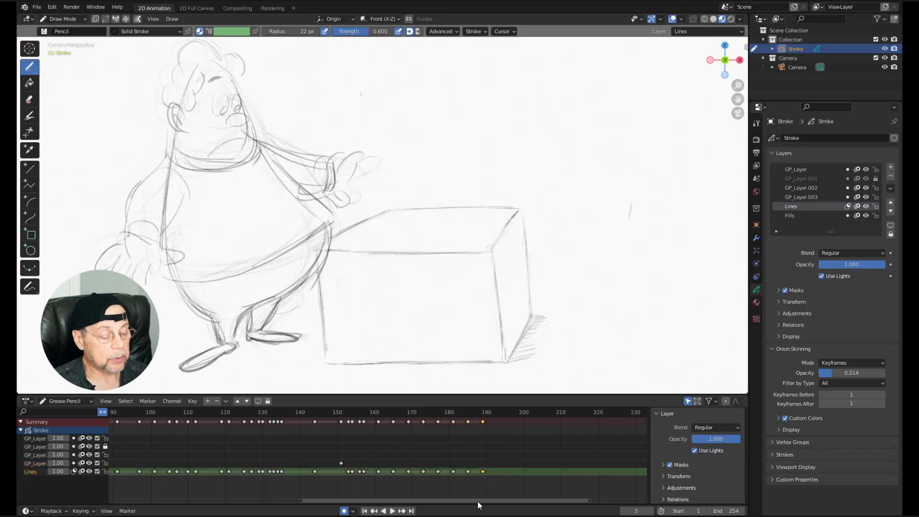
drag(484, 471, 500, 471)
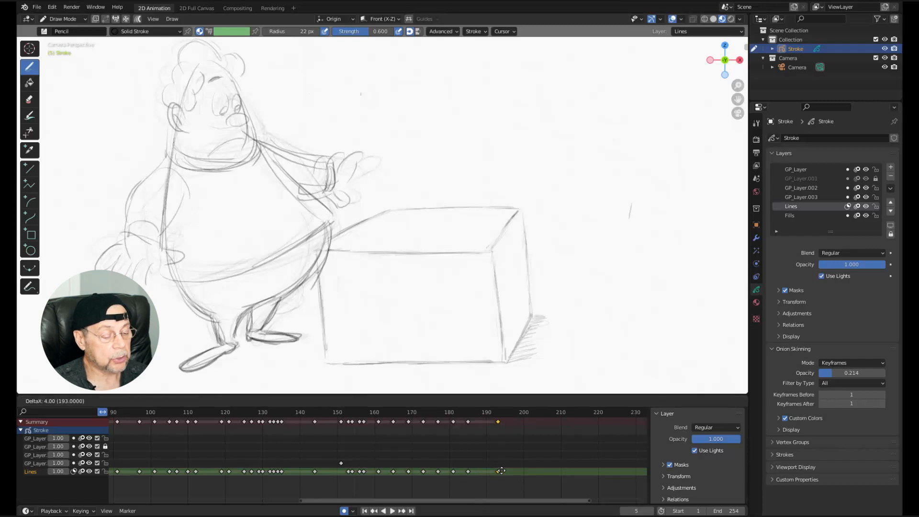
click(486, 471)
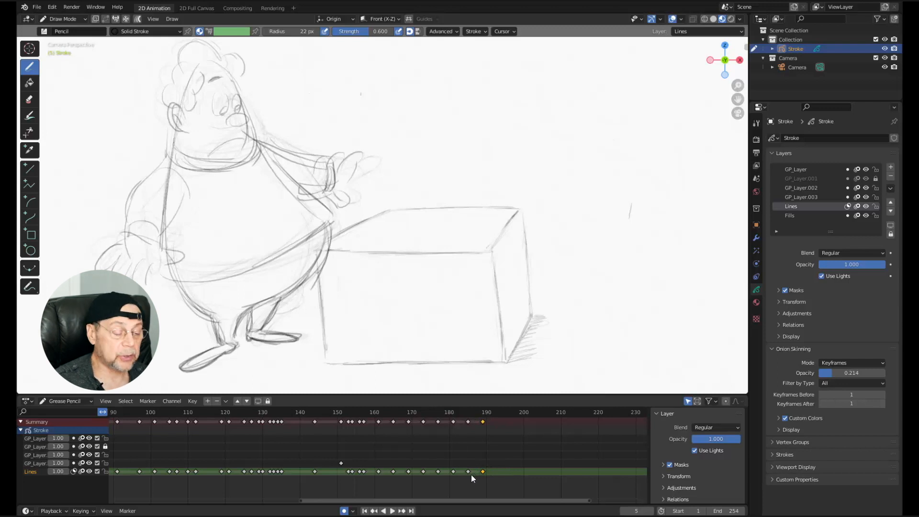
Try moving the Lines layer's frame 91 keyframe to frame 94, and try deleting it before undoing the deletion.
scroll(493, 479, up, 4)
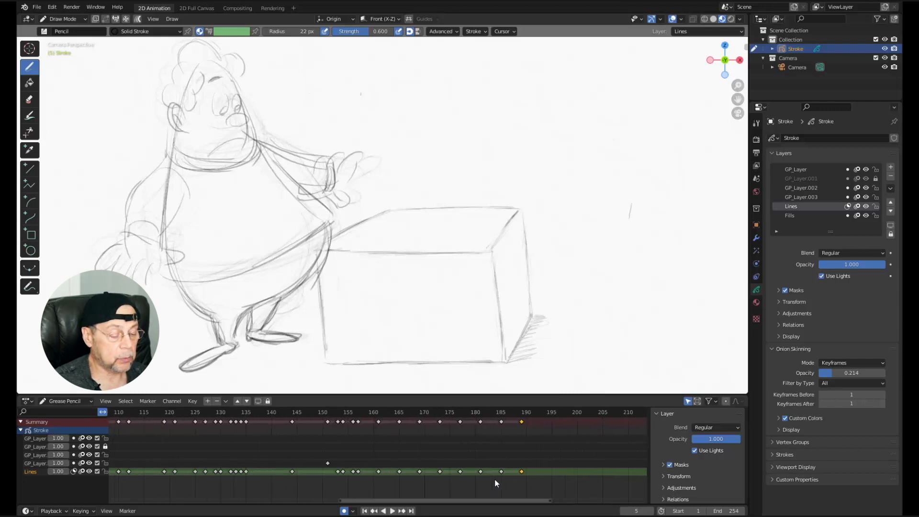
scroll(496, 481, up, 5)
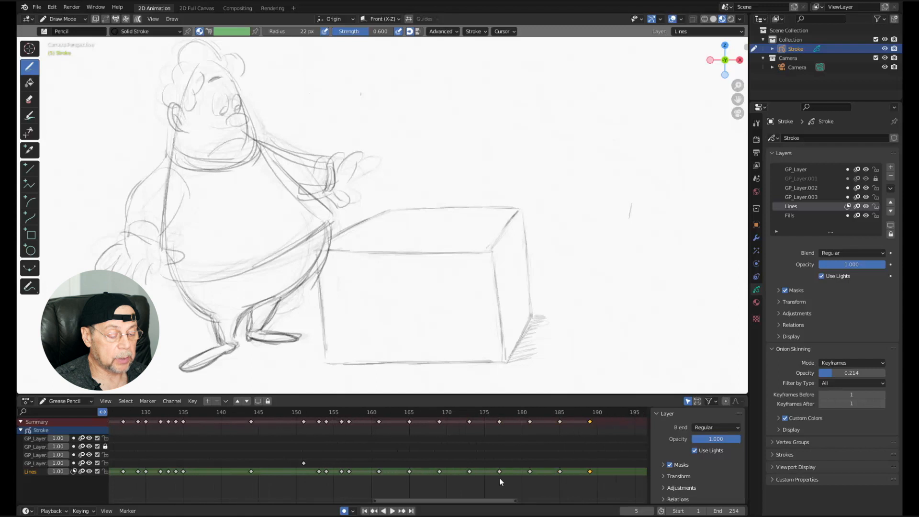
scroll(498, 479, up, 3)
drag(473, 500, 331, 513)
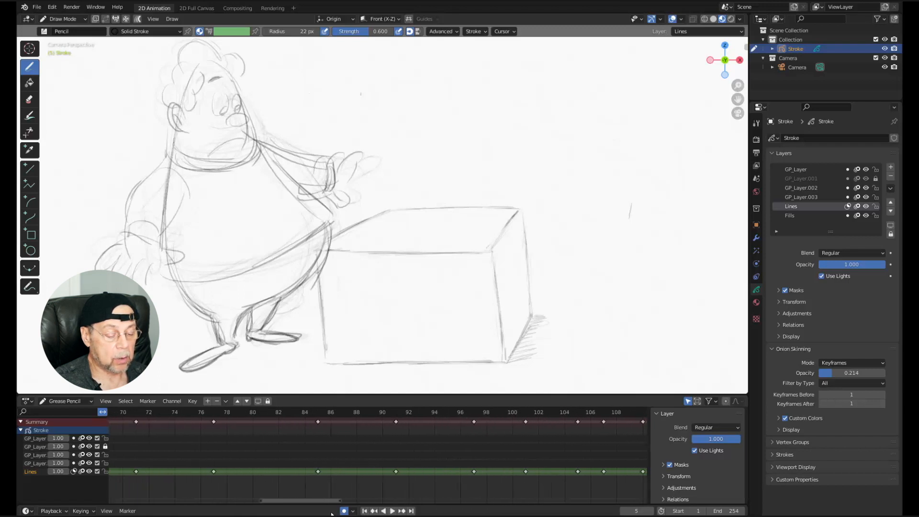
click(396, 471)
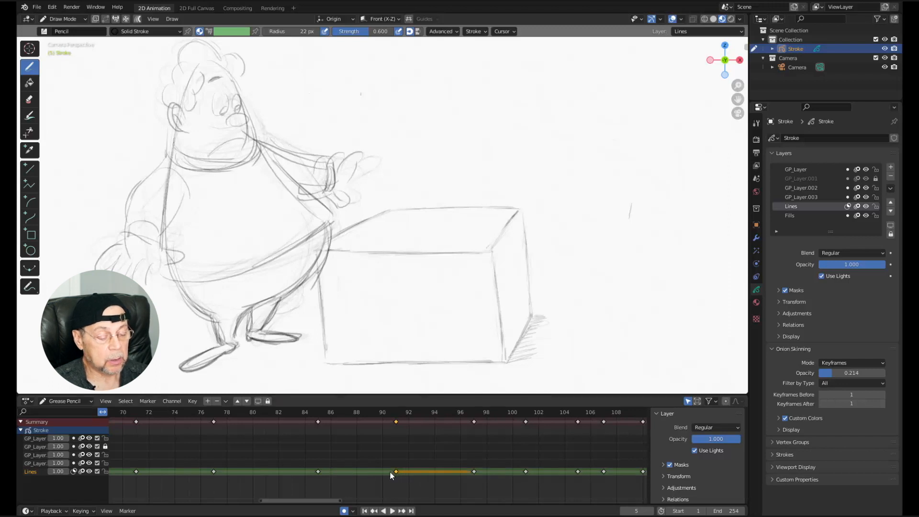
key(g)
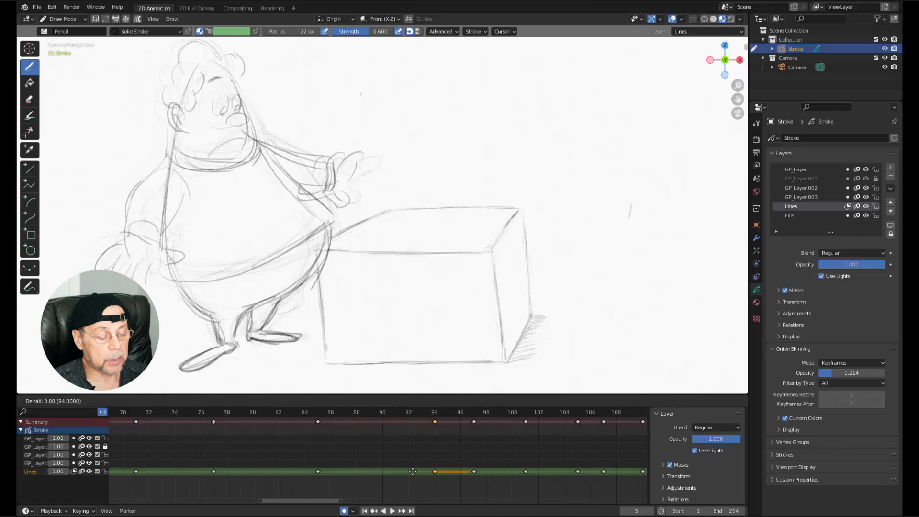
click(406, 457)
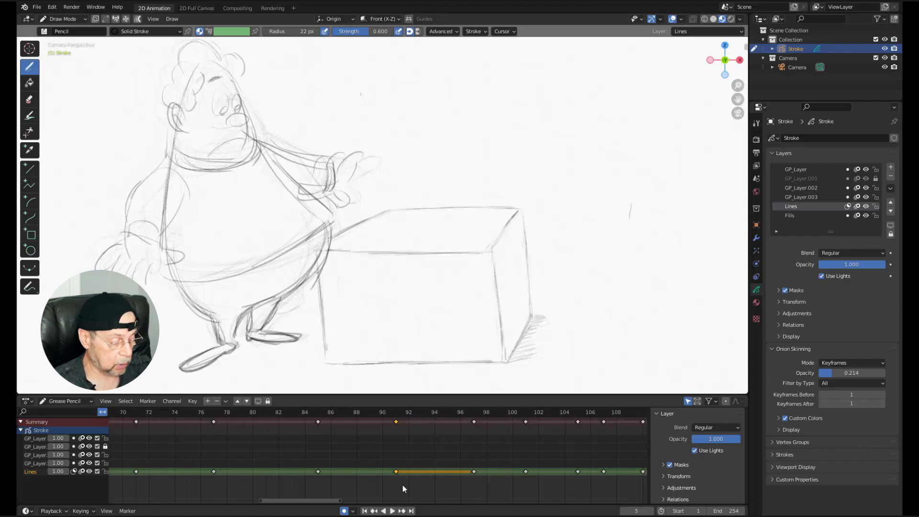
key(Delete)
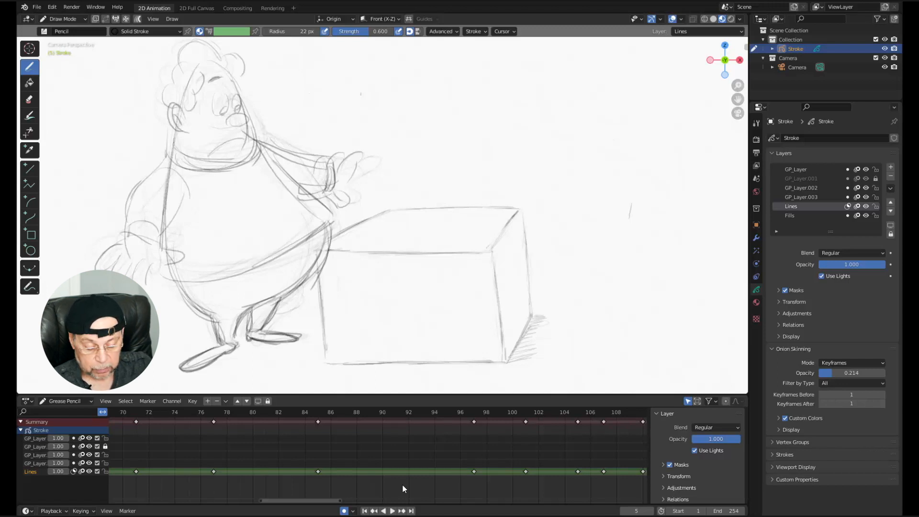
key(ctrl+z)
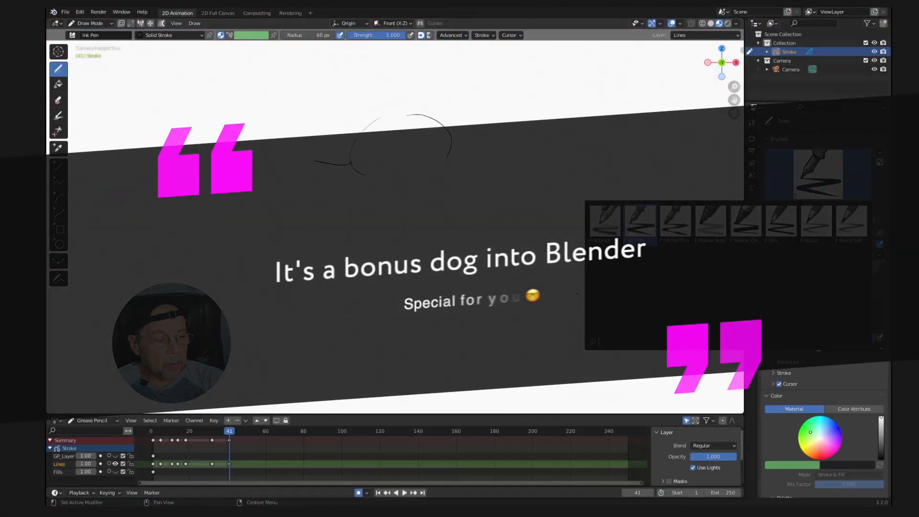
Draw the dog's mouth, jaw, eyes, nose and forehead on the Lines layer at frame 41 with the Marker Chisel brush at 150 px.
drag(322, 242, 296, 274)
drag(315, 238, 300, 247)
drag(312, 231, 334, 248)
drag(339, 249, 373, 245)
drag(349, 154, 355, 160)
drag(365, 163, 383, 178)
drag(368, 165, 369, 174)
drag(308, 163, 299, 180)
drag(277, 198, 291, 222)
drag(361, 128, 423, 115)
drag(371, 123, 343, 137)
Draw the dog's two floppy ears with thick accent strokes inside them.
drag(329, 86, 375, 115)
mouse_move(333, 82)
mouse_down()
mouse_move(296, 119)
mouse_move(328, 119)
mouse_up()
mouse_move(387, 125)
mouse_down()
mouse_move(431, 69)
mouse_move(480, 126)
mouse_up()
drag(421, 89, 481, 125)
drag(417, 96, 392, 126)
drag(423, 103, 398, 129)
Draw the back of the dog's head, the collar around its neck and the dark hanging shape beneath the jaw.
drag(451, 140, 447, 178)
mouse_move(461, 197)
mouse_down()
mouse_move(443, 265)
mouse_move(432, 259)
mouse_move(427, 228)
mouse_up()
drag(417, 226, 454, 227)
drag(483, 202, 462, 268)
drag(443, 228, 438, 260)
Draw the dog's back line and a raised, curved tail with a thick dark edge.
drag(484, 195, 625, 201)
drag(646, 153, 631, 197)
drag(712, 113, 646, 209)
Draw the dog's chest and its two front legs with paws.
drag(468, 269, 478, 341)
mouse_move(486, 287)
mouse_down()
mouse_move(493, 343)
mouse_move(440, 367)
mouse_up()
drag(492, 257, 500, 334)
drag(500, 288, 483, 378)
mouse_move(521, 289)
mouse_down()
mouse_move(526, 378)
mouse_move(534, 374)
mouse_up()
drag(469, 277, 491, 264)
Draw the dog's belly, rump and two hind legs with thick-stroked paws.
drag(531, 287, 611, 289)
drag(608, 260, 632, 330)
drag(649, 225, 649, 341)
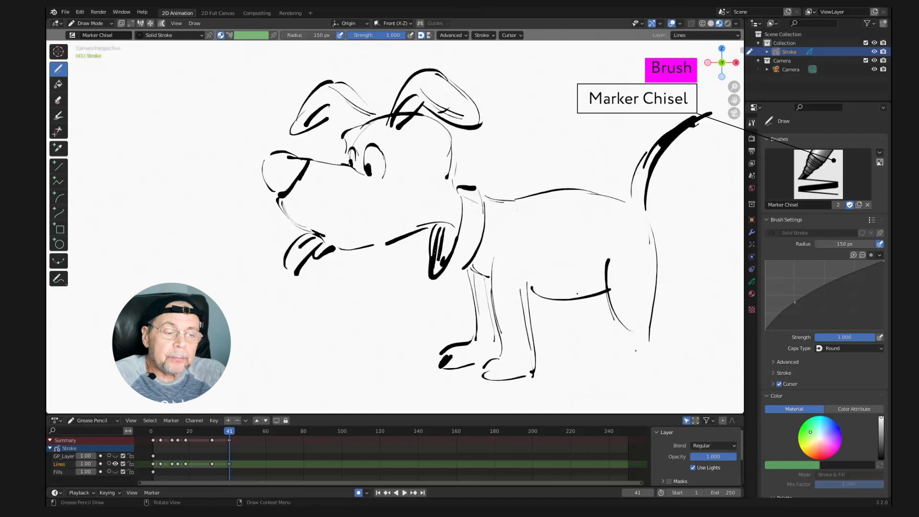
drag(607, 293, 642, 357)
drag(655, 358, 618, 373)
mouse_move(579, 295)
mouse_down()
mouse_move(582, 333)
mouse_move(565, 358)
mouse_up()
Draw an oval patch filled with dark scribbles on the dog's back, and add short strokes at the rump and neck.
mouse_move(518, 208)
mouse_down()
mouse_move(605, 233)
mouse_move(625, 212)
mouse_up()
drag(527, 209, 625, 210)
drag(650, 215, 661, 242)
drag(511, 202, 523, 209)
Add the dog's eyebrows, a small line under the eye and finishing accents at the collar and the hanging shape below it.
drag(463, 186, 454, 190)
drag(369, 176, 384, 177)
mouse_move(367, 130)
mouse_down()
mouse_move(384, 143)
mouse_move(342, 135)
mouse_up()
drag(353, 90, 369, 106)
drag(349, 108, 363, 117)
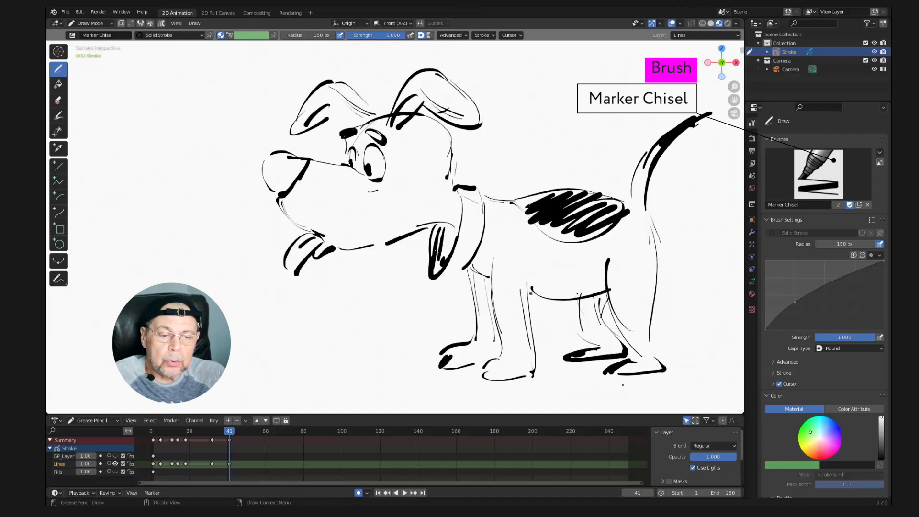
drag(457, 274, 430, 284)
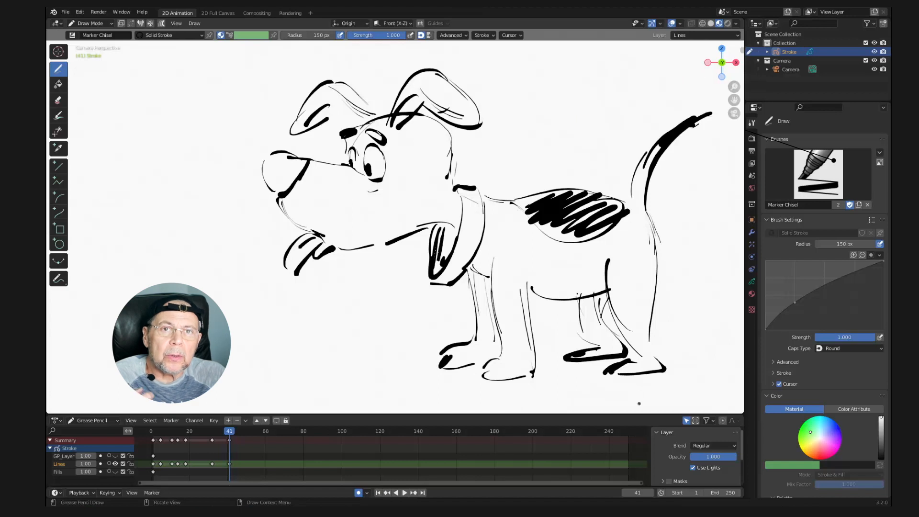